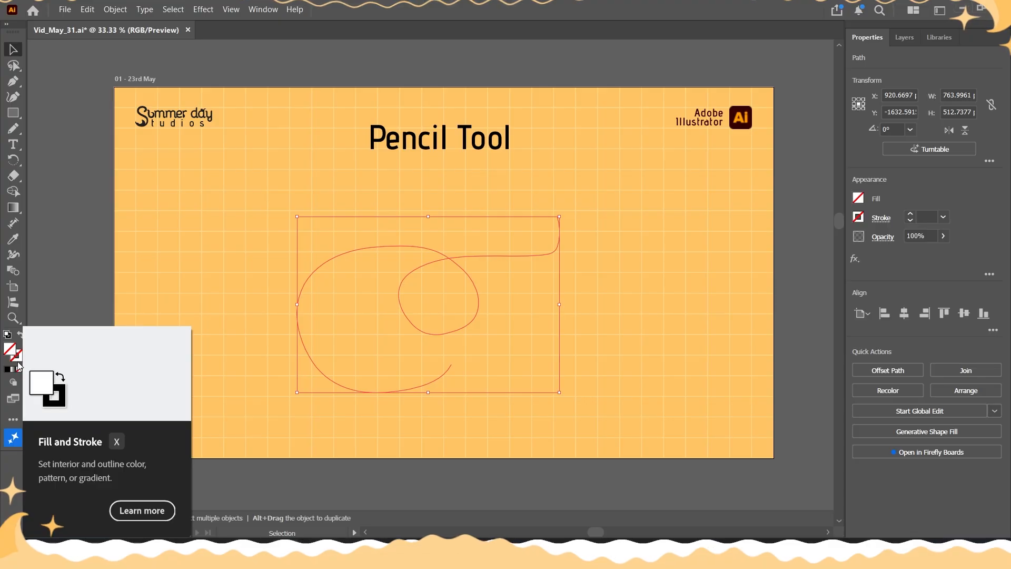
- Give the selected freehand path a black 5 pt stroke and no fill, and delete the path from the artboard
left_click(8, 368)
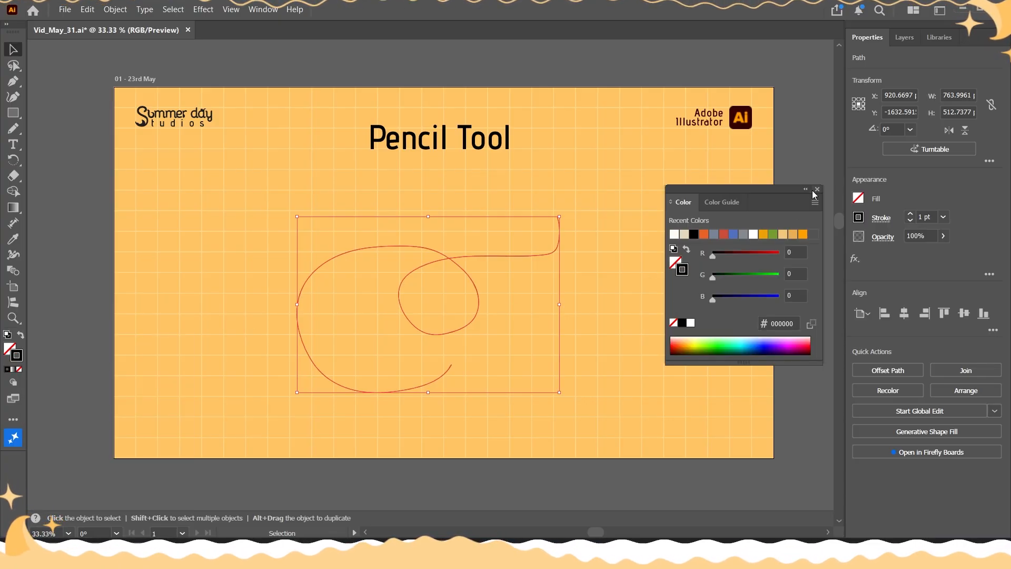
left_click(818, 190)
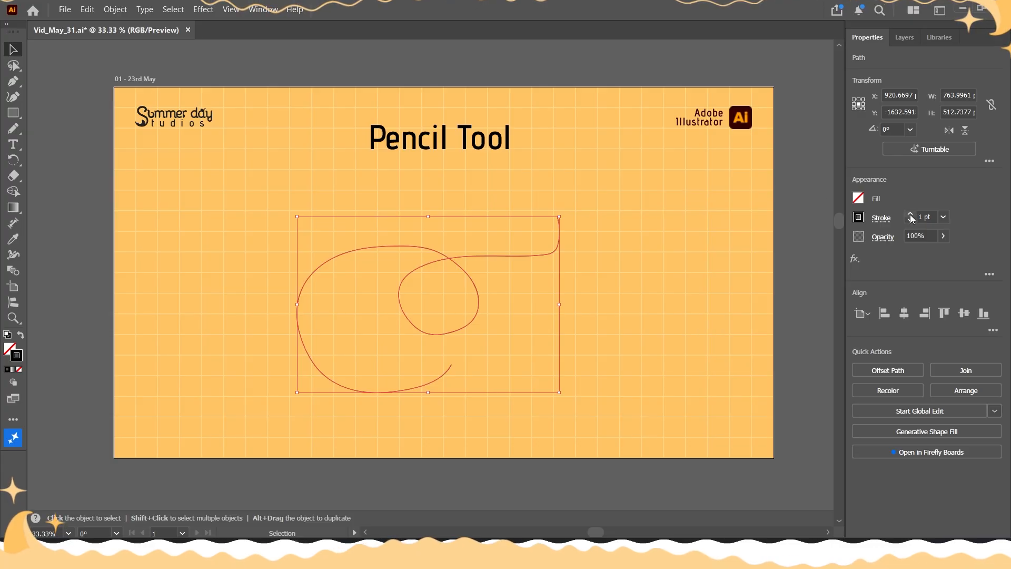
left_click(910, 216)
left_click(911, 215)
left_click(548, 299)
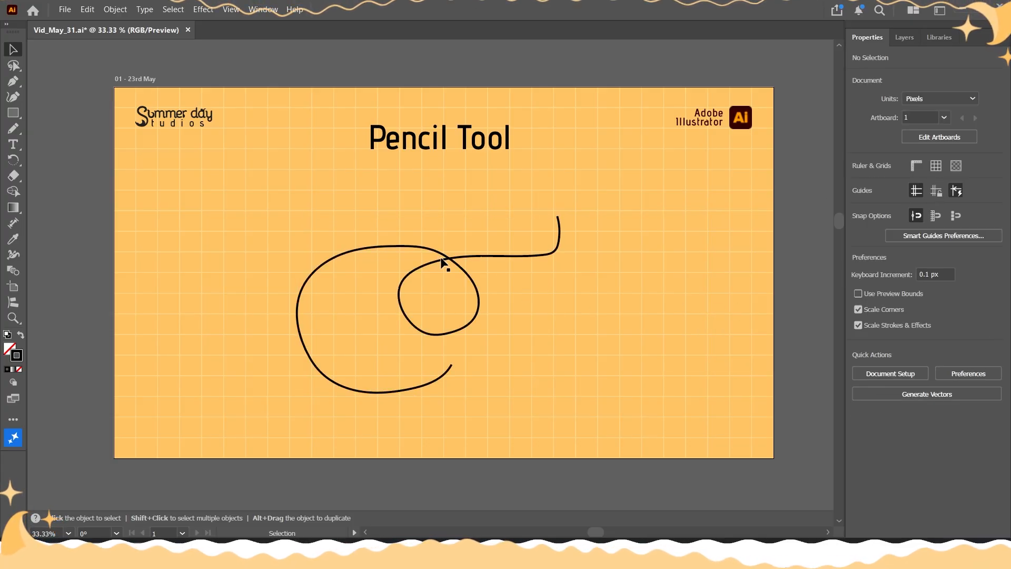
left_click_drag(443, 262, 469, 255)
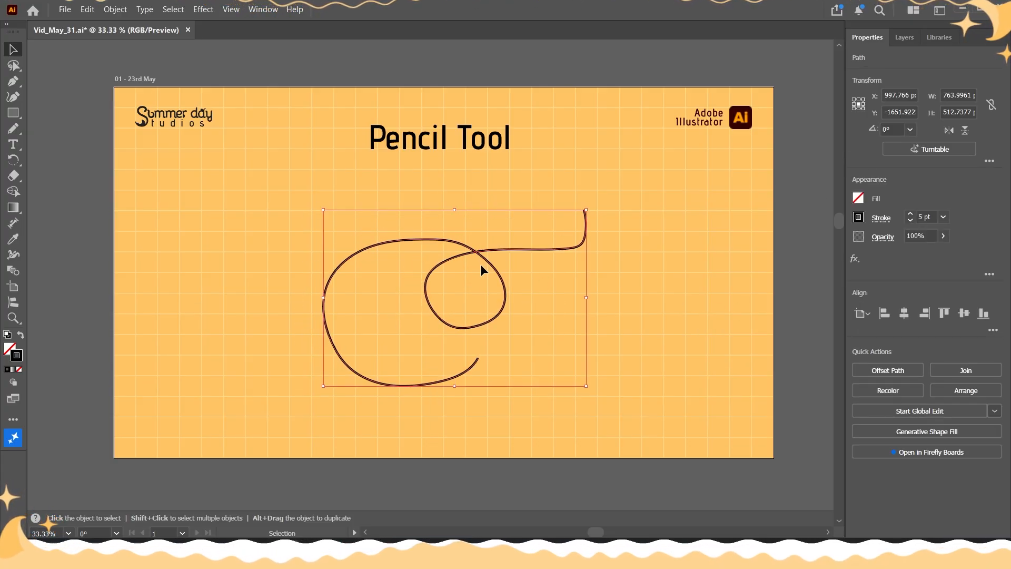
key("Delete")
- Draw a large open wavy path about 922 by 566 px with the Pencil tool, plus a small closed shape about 141 by 134 px beside it
left_click(13, 129)
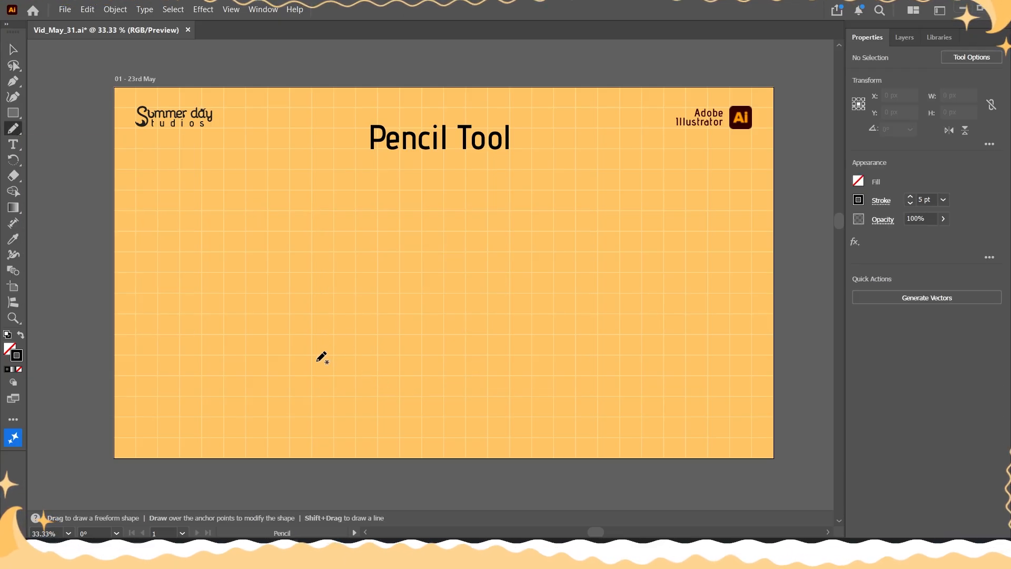
mouse_move(317, 362)
left_mouse_down()
mouse_move(313, 270)
mouse_move(414, 330)
mouse_move(487, 226)
mouse_move(598, 276)
mouse_move(532, 396)
mouse_move(339, 355)
mouse_move(313, 319)
left_mouse_up()
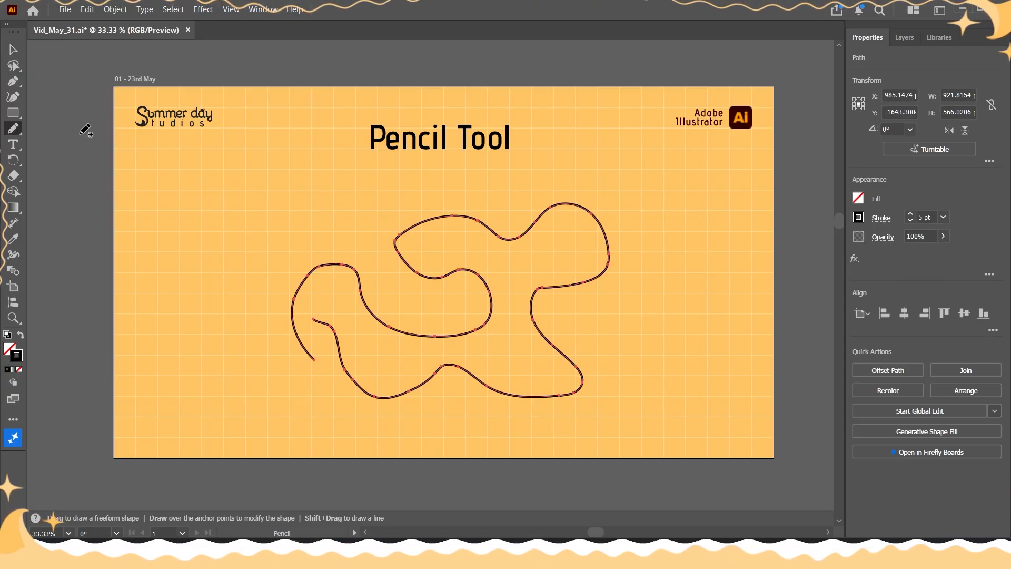
mouse_move(330, 242)
left_mouse_down()
mouse_move(298, 218)
mouse_move(303, 194)
left_mouse_up()
left_click_drag(347, 219, 332, 238)
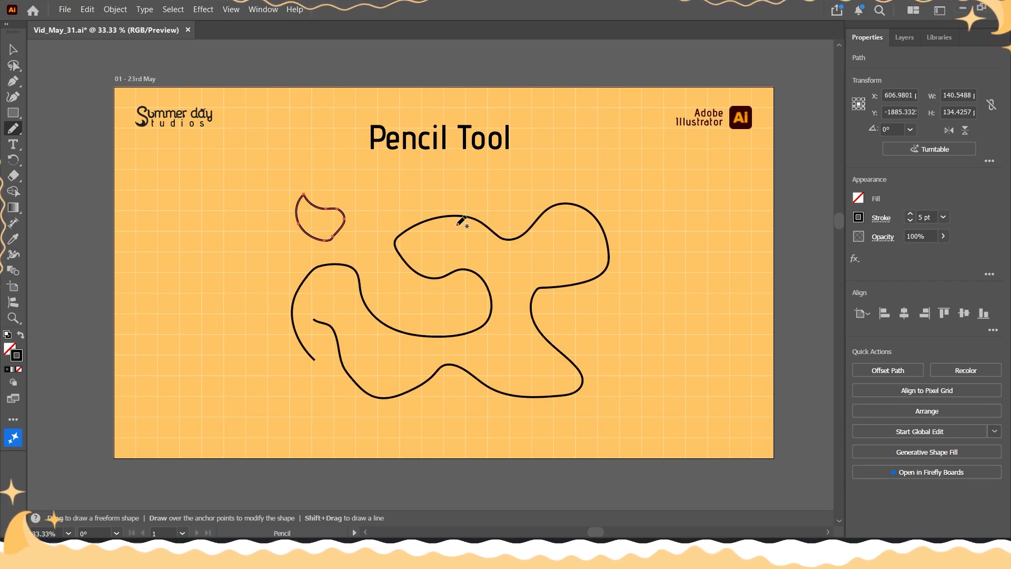
- Draw two small open freehand shapes beside the large path's right side and several wavy curves around its upper part
mouse_move(639, 287)
left_mouse_down()
mouse_move(671, 231)
mouse_move(681, 287)
mouse_move(638, 287)
left_mouse_up()
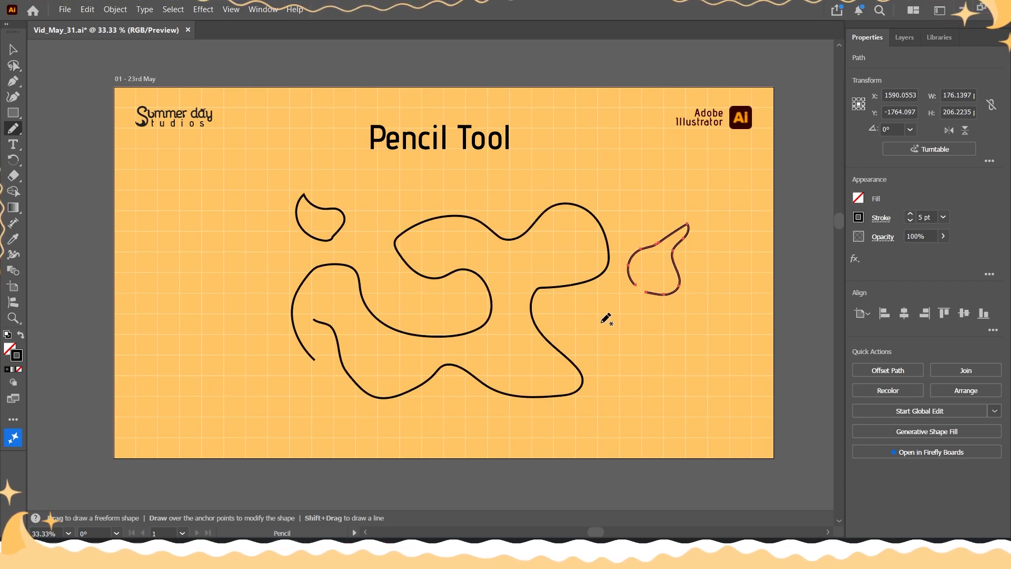
mouse_move(579, 346)
left_mouse_down()
mouse_move(639, 341)
mouse_move(605, 377)
mouse_move(589, 353)
left_mouse_up()
mouse_move(457, 298)
left_mouse_down()
mouse_move(375, 262)
mouse_move(402, 206)
mouse_move(441, 188)
mouse_move(507, 200)
mouse_move(587, 173)
mouse_move(591, 184)
mouse_move(651, 196)
mouse_move(708, 193)
mouse_move(723, 300)
mouse_move(708, 314)
left_mouse_up()
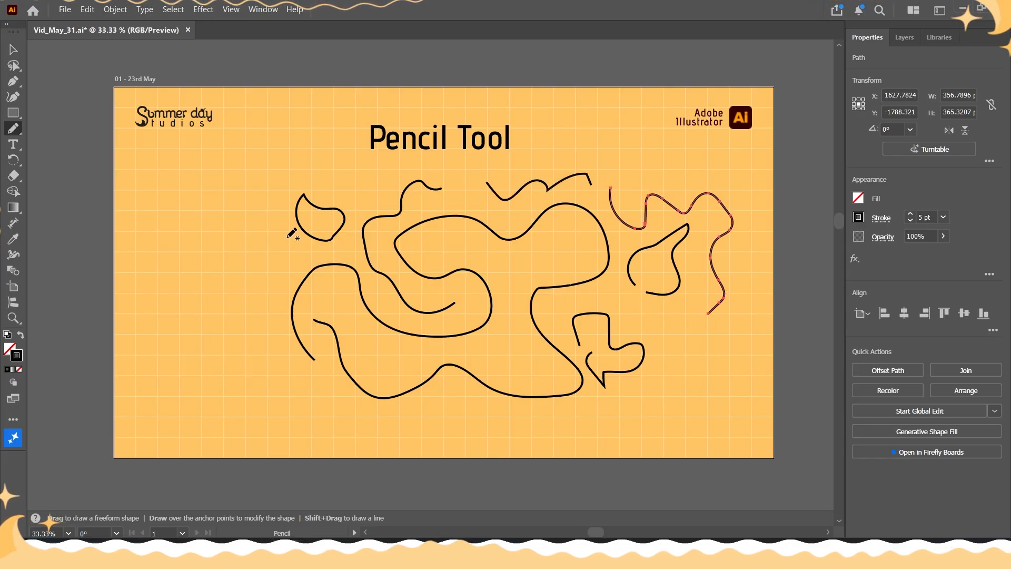
- Draw a wavy freehand line about 180 by 474 px and two closed irregular shapes left of the large path
mouse_move(289, 255)
left_mouse_down()
mouse_move(265, 269)
mouse_move(241, 397)
mouse_move(298, 391)
left_mouse_up()
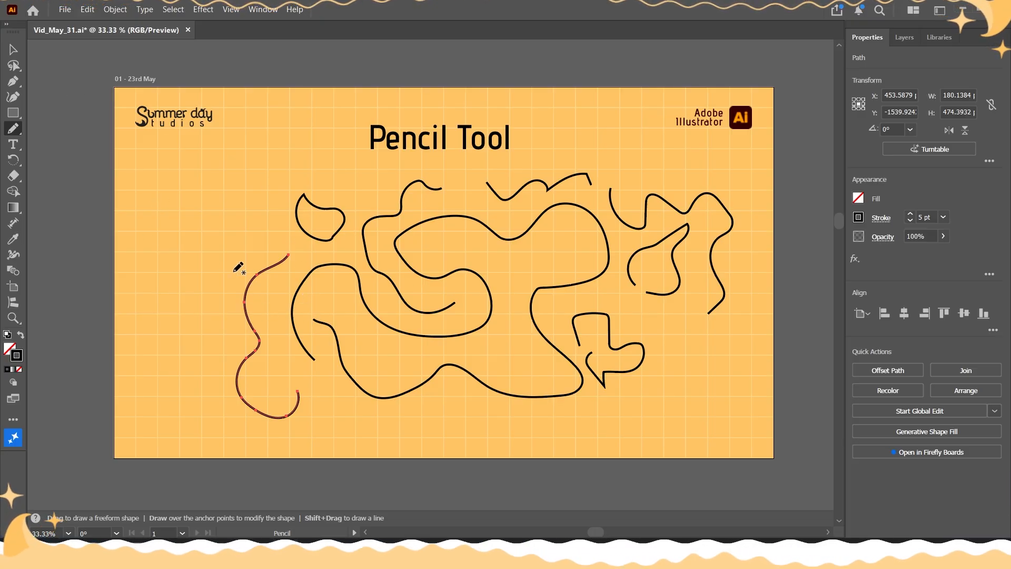
mouse_move(278, 223)
left_mouse_down()
mouse_move(246, 258)
mouse_move(227, 224)
left_mouse_up()
mouse_move(244, 178)
left_mouse_down()
mouse_move(280, 197)
mouse_move(279, 221)
left_mouse_up()
mouse_move(217, 320)
left_mouse_down()
mouse_move(150, 284)
mouse_move(212, 296)
mouse_move(218, 319)
left_mouse_up()
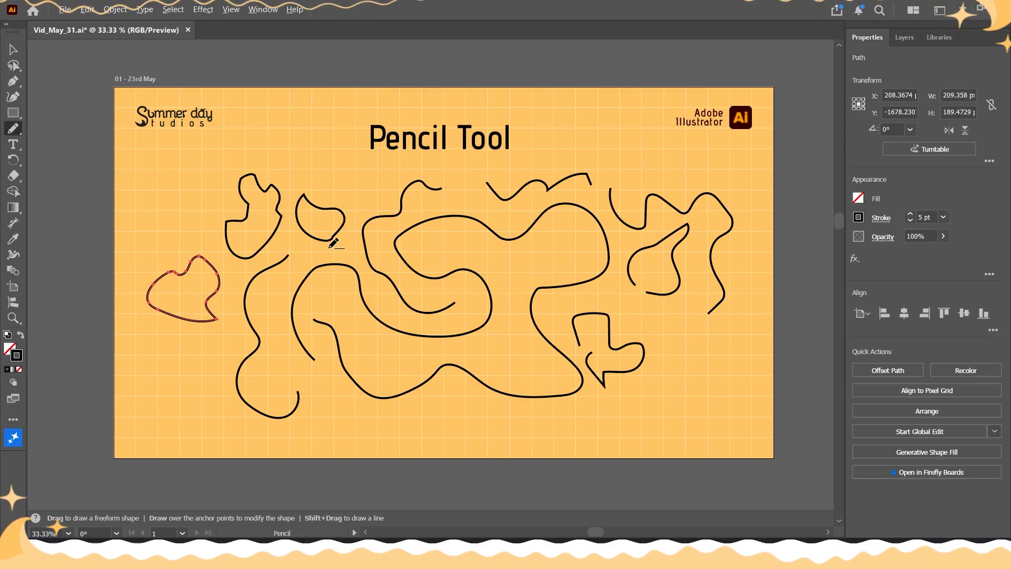
- Draw a slightly slanted freehand line about 343 px wide below the title and a perfectly horizontal line about 310 px long beneath it
scroll(334, 242, "up", 1)
scroll(322, 219, "up", 1)
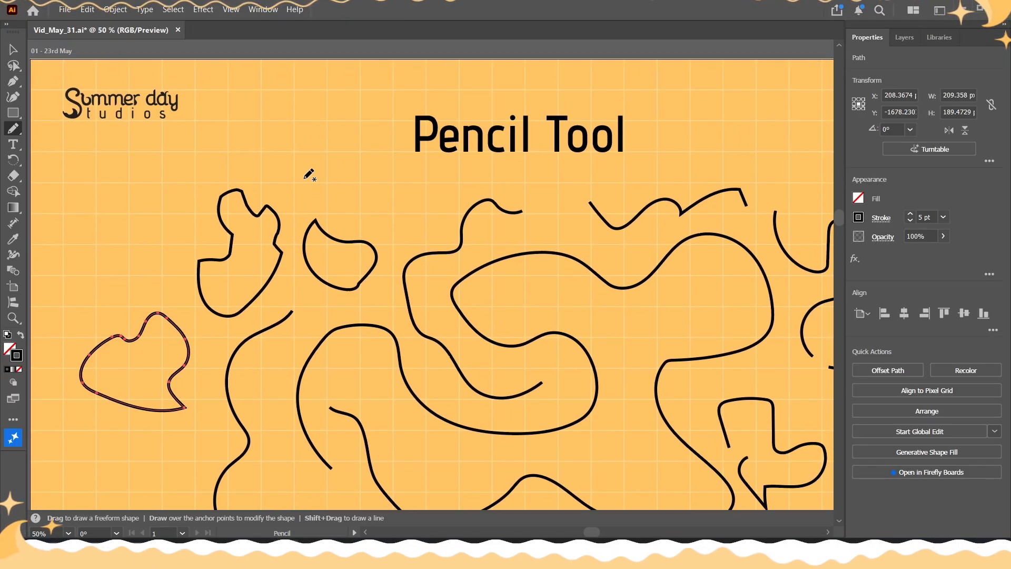
left_click_drag(298, 178, 476, 171)
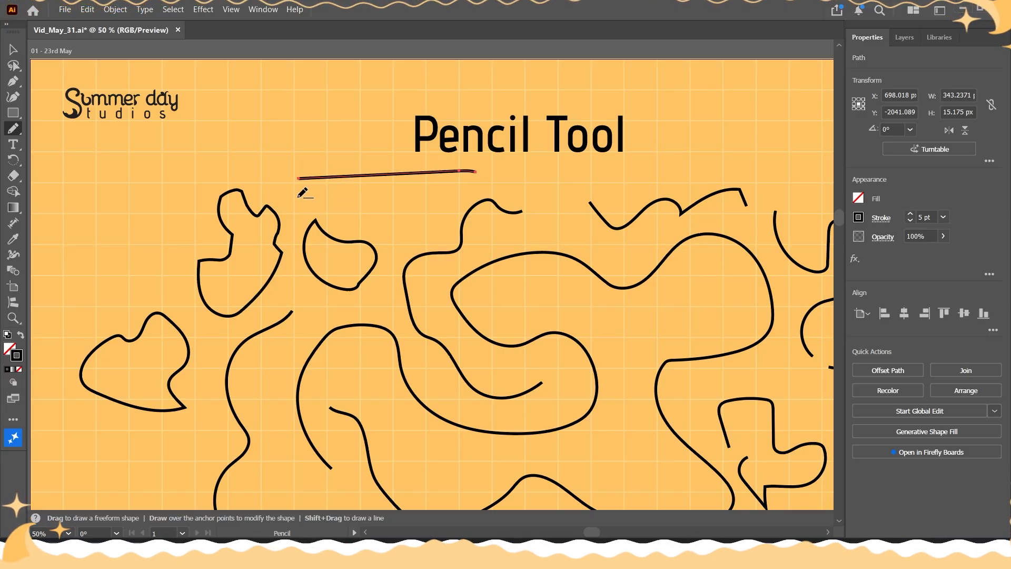
left_click_drag(297, 197, 457, 198)
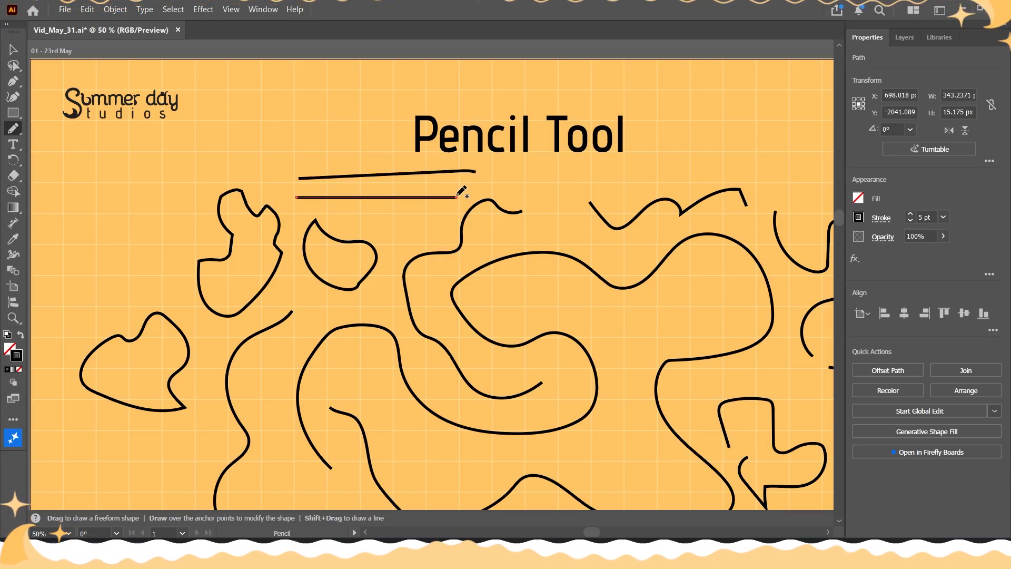
- Draw a straight 45-degree line spanning about 284 by 284 px below the logo and a straight vertical line about 460 px long crossing it
scroll(364, 185, "down", 1)
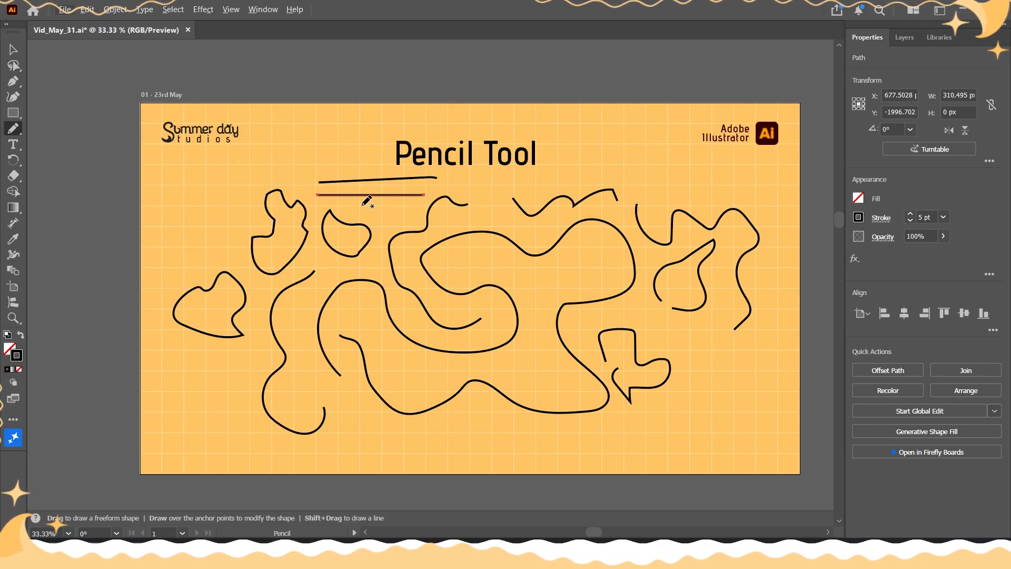
scroll(216, 237, "up", 3)
left_click_drag(175, 270, 334, 135)
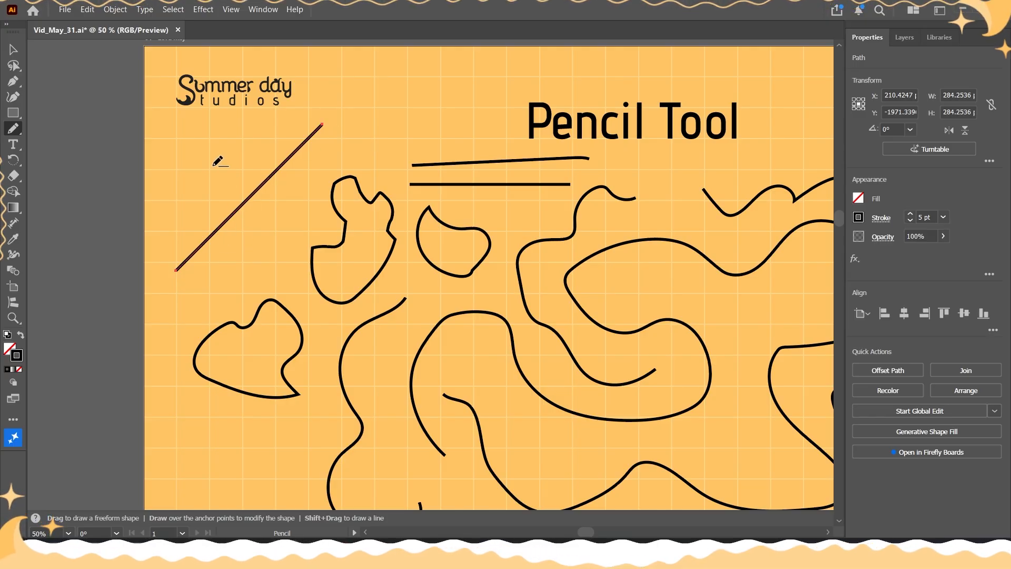
left_click_drag(210, 161, 210, 400)
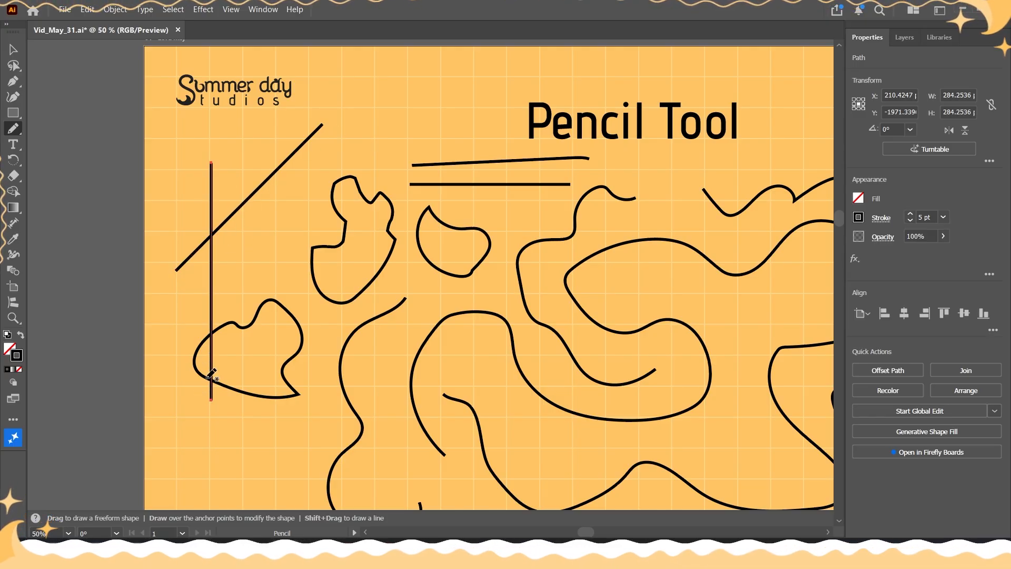
- Continue the vertical line from its lower end with a wavy freehand stroke, making one path about 177 by 529 px
scroll(264, 249, "down", 1)
scroll(245, 278, "up", 1)
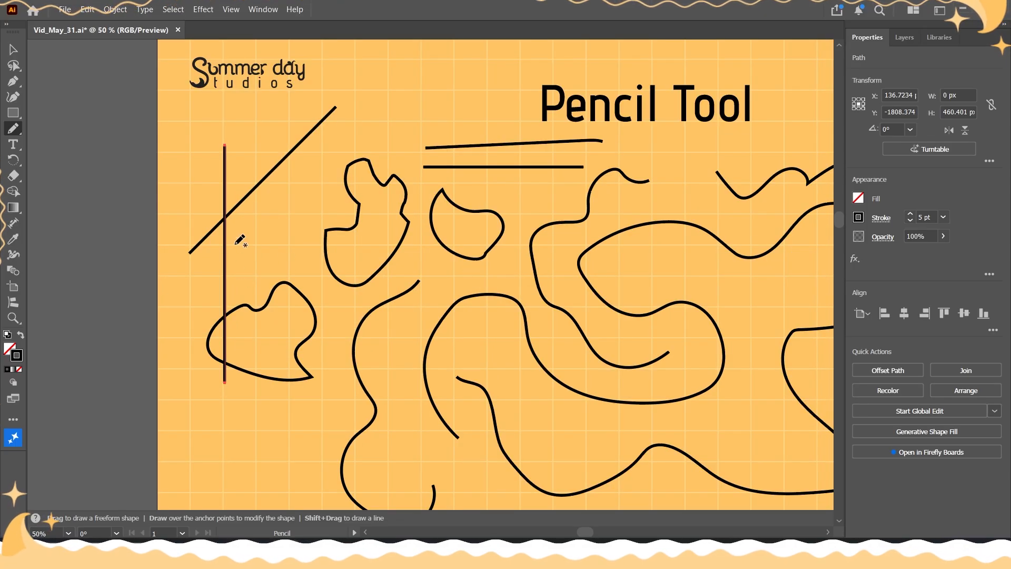
scroll(280, 228, "down", 4)
scroll(358, 267, "left", 1)
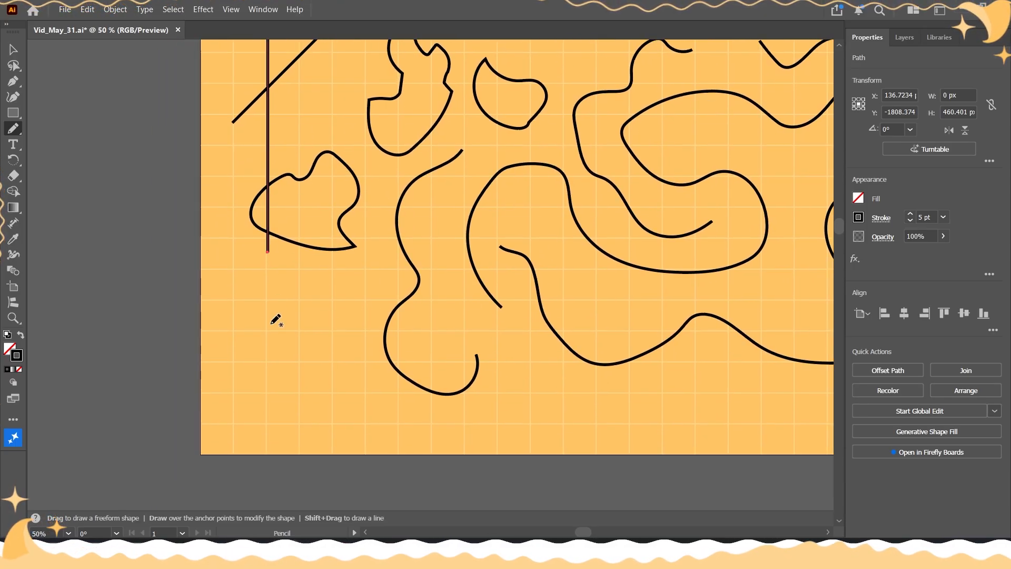
scroll(350, 328, "up", 3)
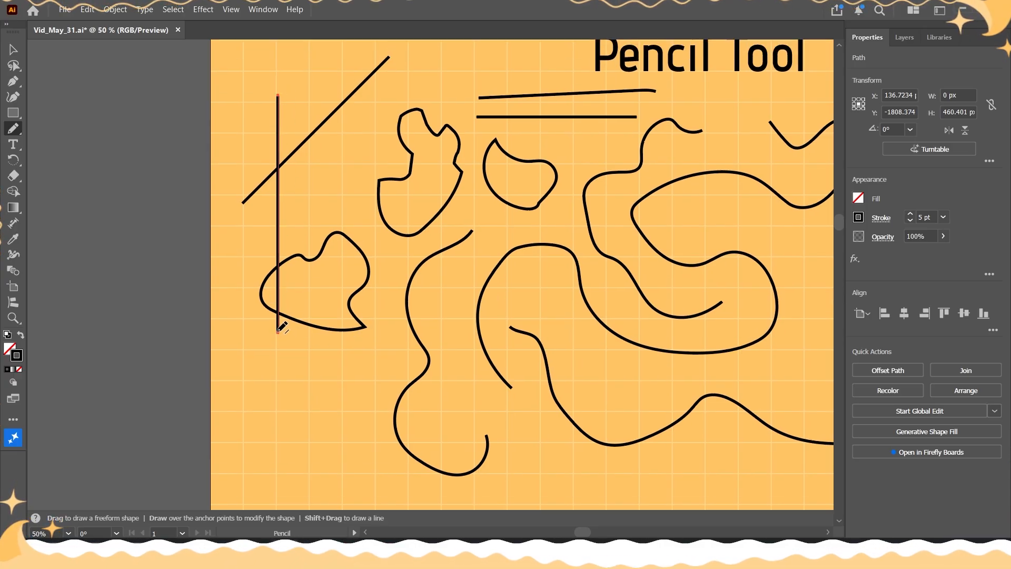
mouse_move(278, 331)
left_mouse_down()
mouse_move(288, 355)
mouse_move(363, 343)
mouse_move(306, 238)
mouse_move(352, 197)
mouse_move(307, 174)
mouse_move(328, 144)
mouse_move(346, 145)
mouse_move(350, 122)
left_mouse_up()
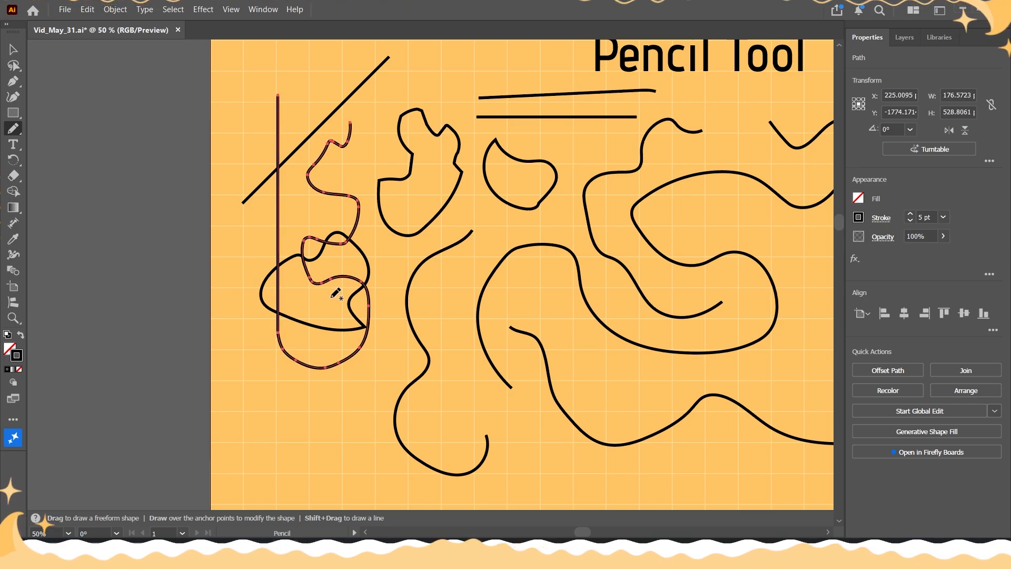
- Move the extended line as a single path, and delete all the freehand drawings from the artboard
left_click(13, 50)
left_click(157, 262)
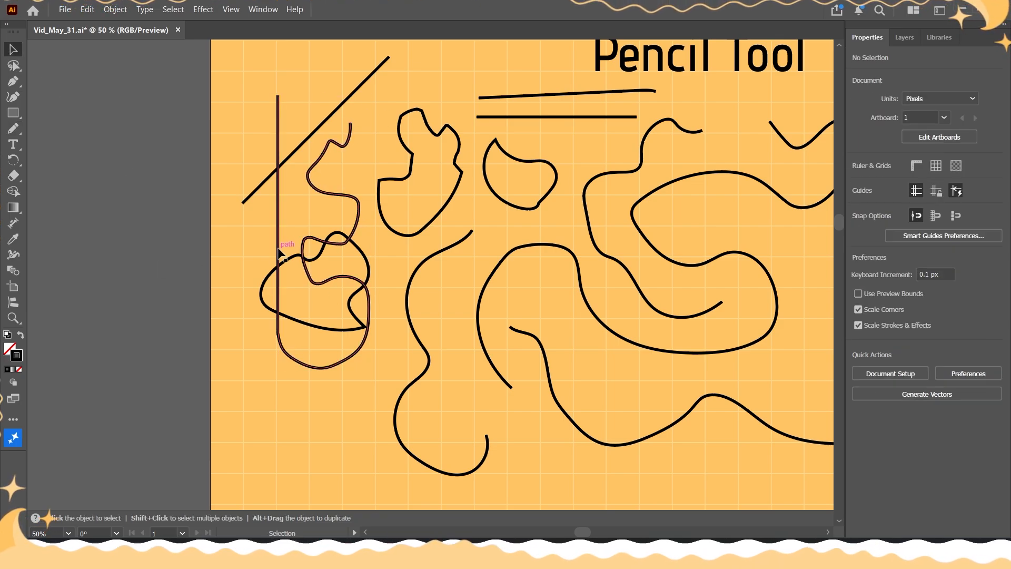
left_click_drag(278, 248, 219, 243)
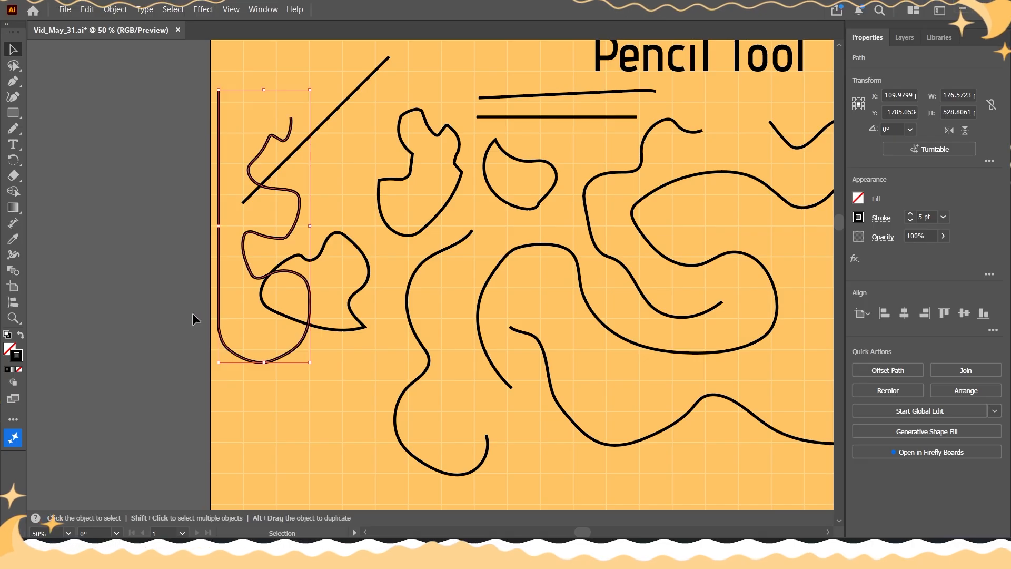
left_click_drag(221, 336, 409, 181)
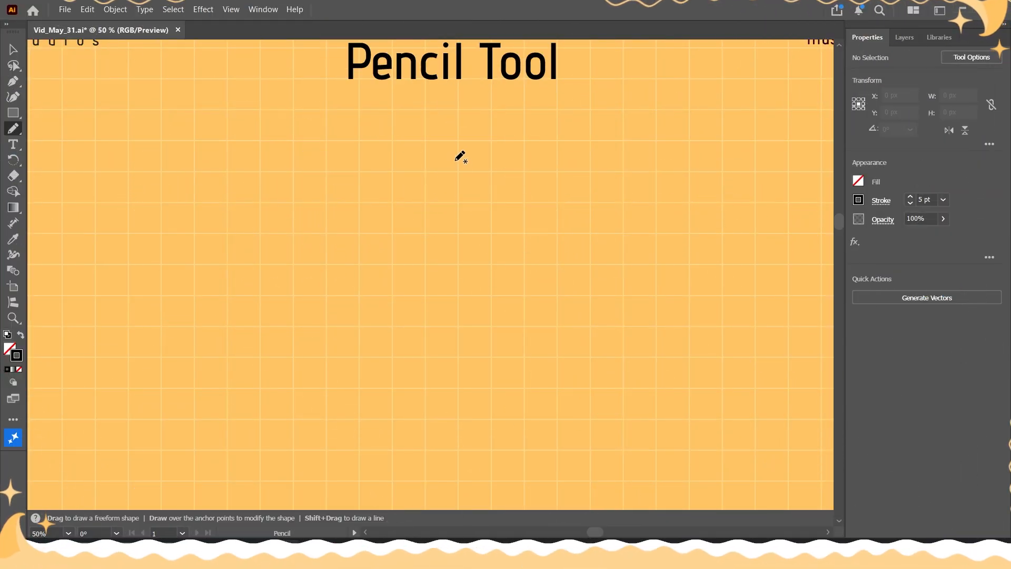
- Draw a straight vertical line about 460 px long and close it with a wavy freehand stroke from its lower end to its upper end
left_click_drag(453, 154, 453, 391)
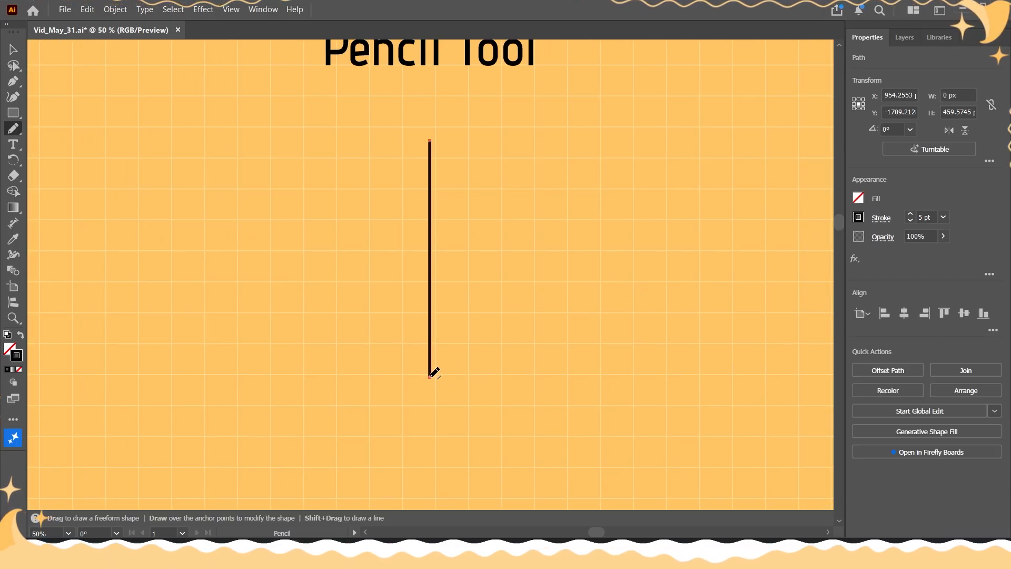
scroll(434, 390, "up", 2)
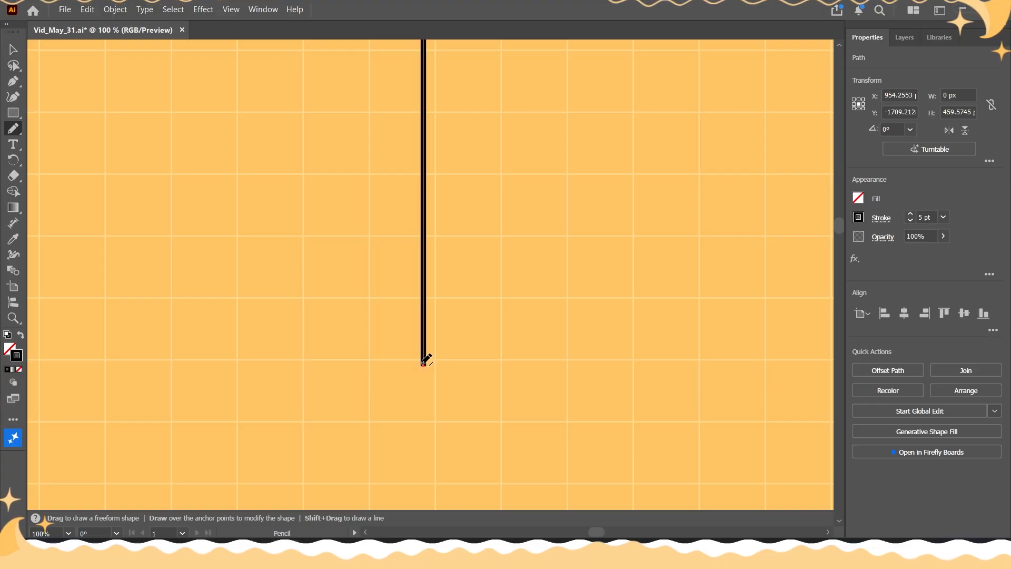
scroll(420, 352, "down", 2)
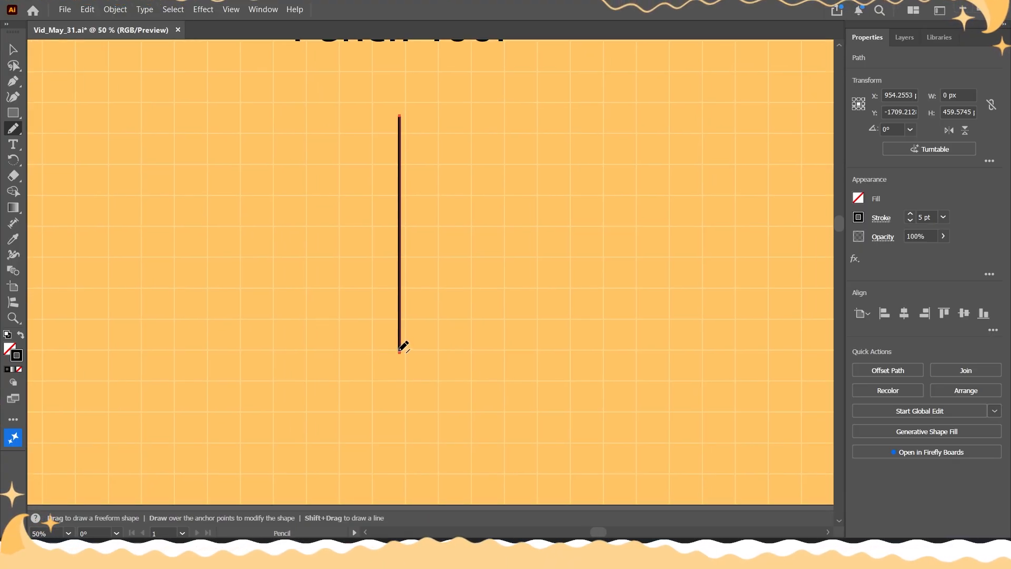
mouse_move(399, 352)
left_mouse_down()
mouse_move(420, 419)
mouse_move(496, 429)
mouse_move(532, 381)
mouse_move(474, 323)
mouse_move(451, 261)
mouse_move(563, 321)
mouse_move(581, 246)
mouse_move(524, 204)
mouse_move(570, 152)
mouse_move(487, 172)
mouse_move(453, 142)
mouse_move(436, 97)
mouse_move(405, 89)
mouse_move(400, 117)
left_mouse_up()
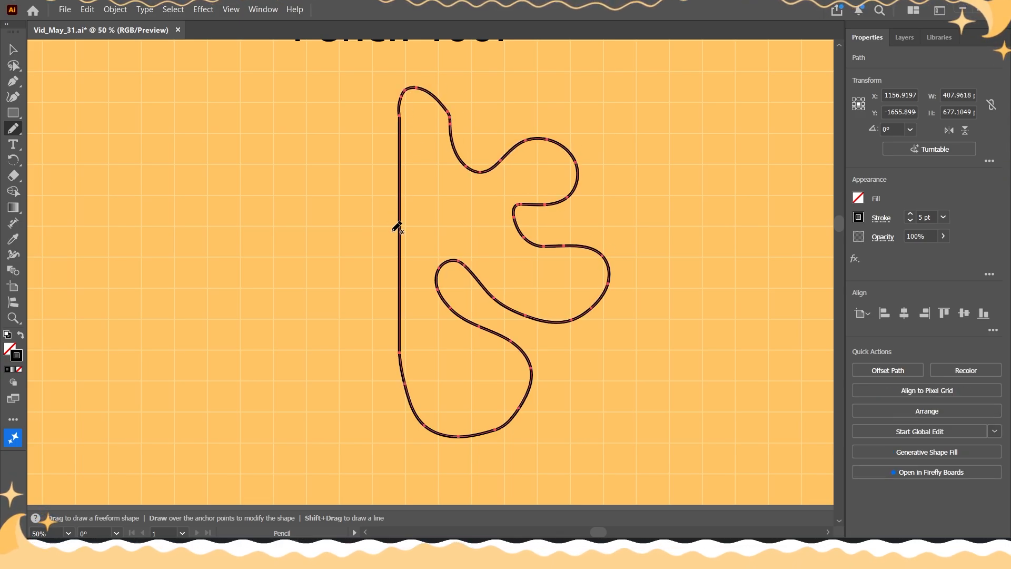
- Inspect the closed shape's joined outline, and try moving the whole shape left before undoing the move
scroll(396, 121, "up", 2)
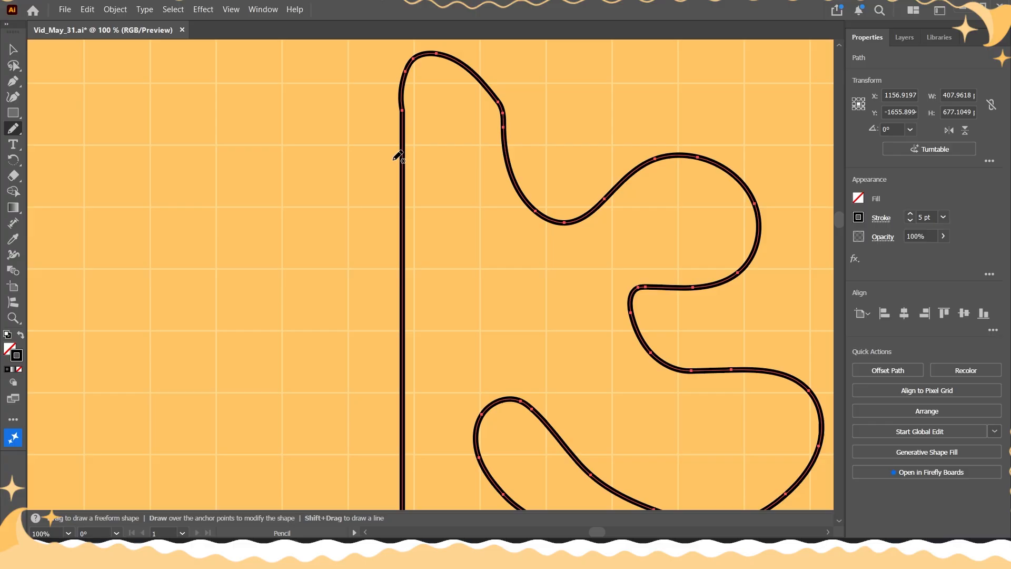
left_click_drag(397, 158, 394, 215)
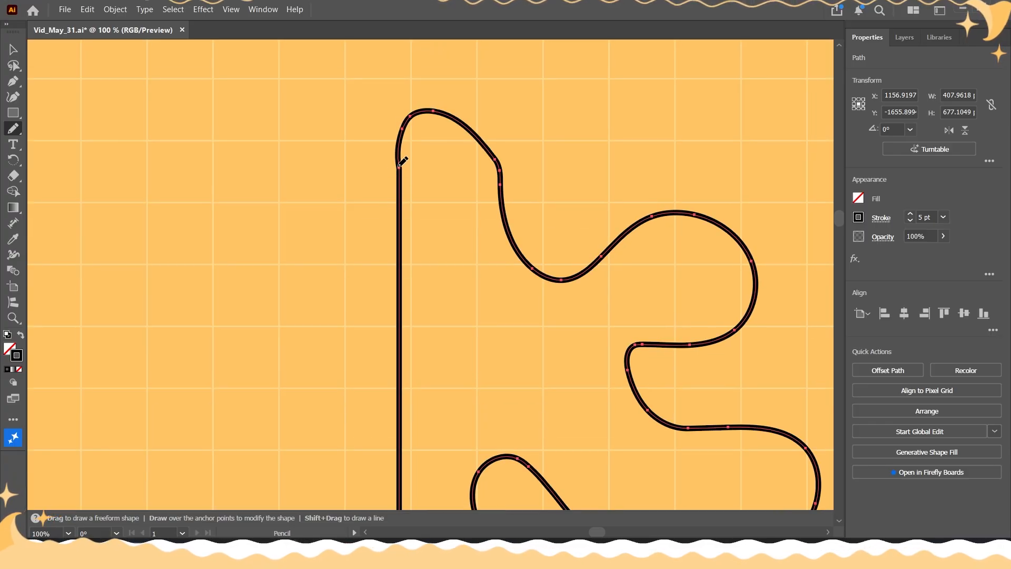
scroll(384, 290, "down", 1)
left_click_drag(388, 300, 372, 223)
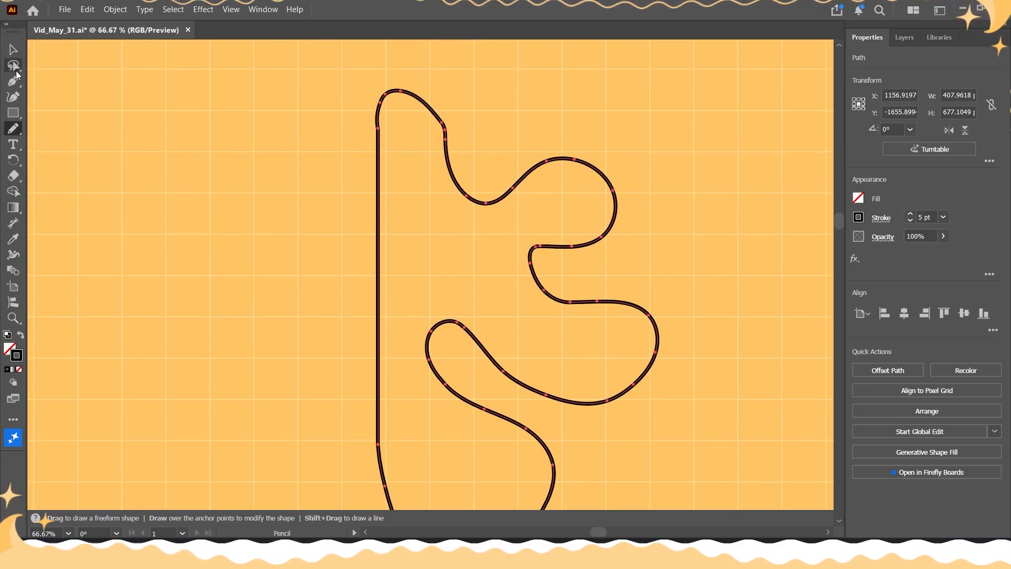
left_click(13, 50)
left_click(267, 349)
left_click_drag(375, 311, 299, 316)
key("ctrl+z")
- Fill the closed freehand shape with the recent slate grey color 798497 and deselect it
left_click(9, 349)
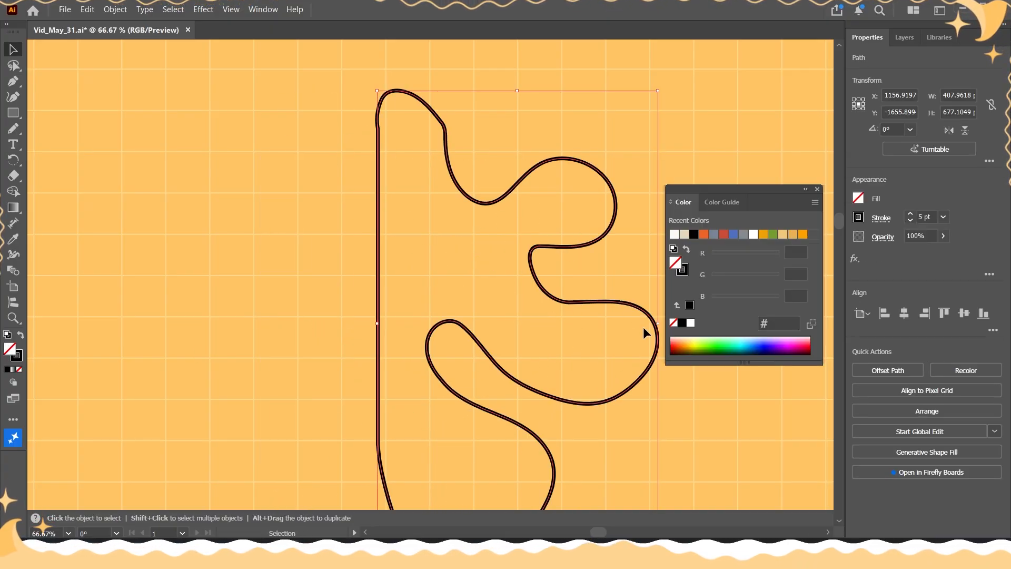
left_click(714, 234)
left_click(301, 289)
scroll(467, 316, "down", 1)
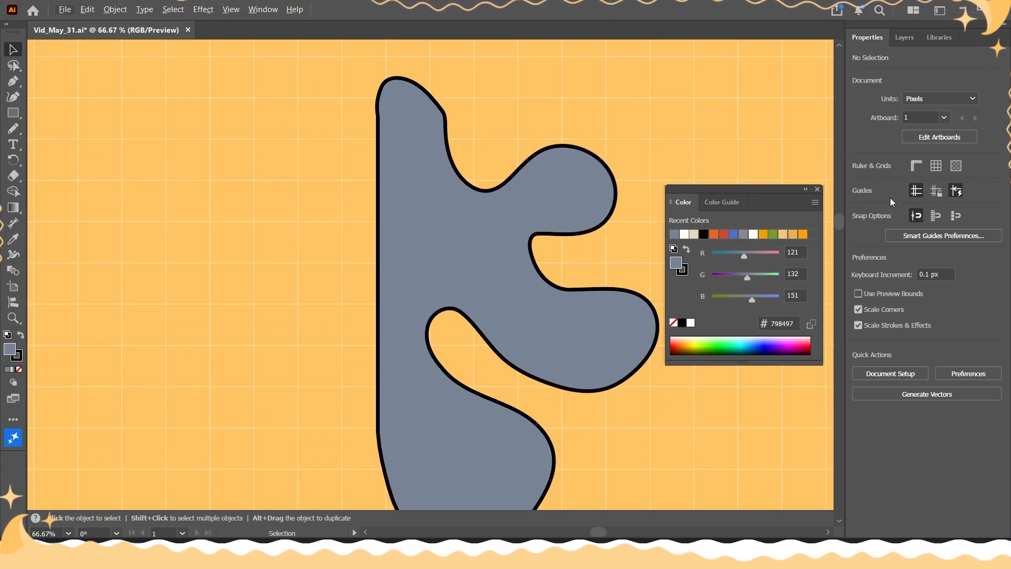
left_click(818, 189)
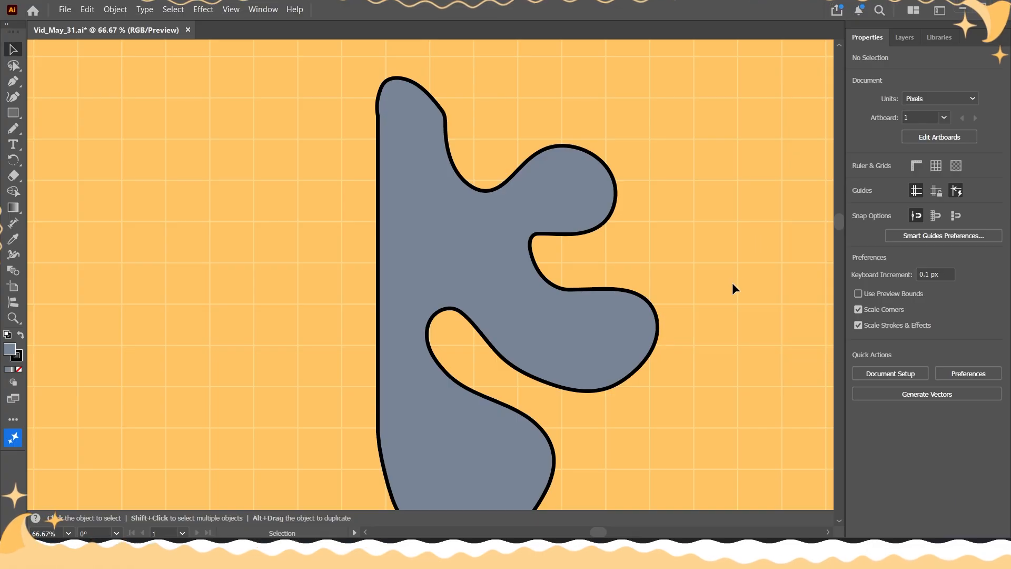
scroll(673, 311, "down", 1)
scroll(650, 343, "down", 1, "alt")
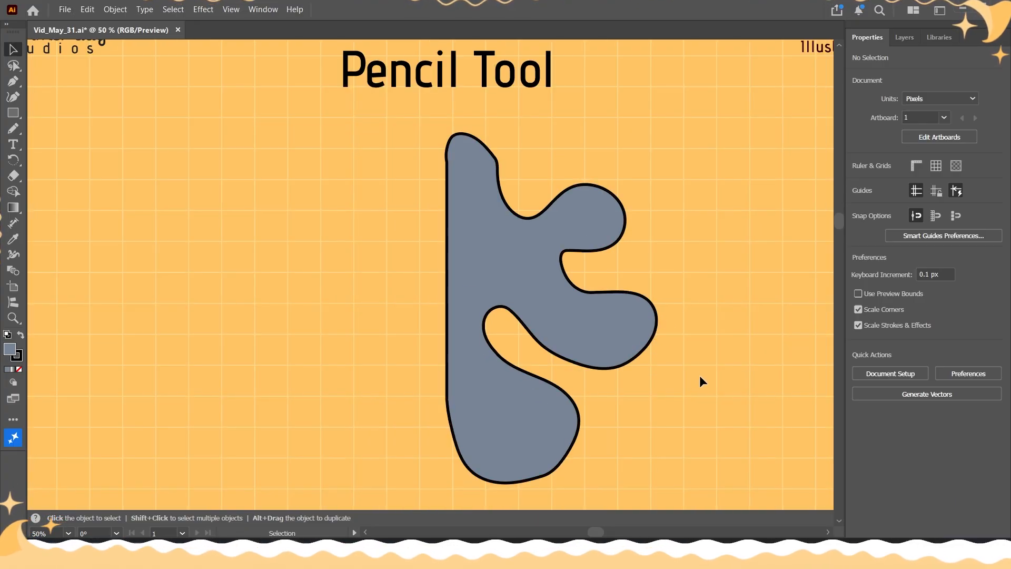
- Undo the slate grey fill on the freehand shape and select its closed outline
key("ctrl+z")
left_click(508, 346)
left_click(448, 315)
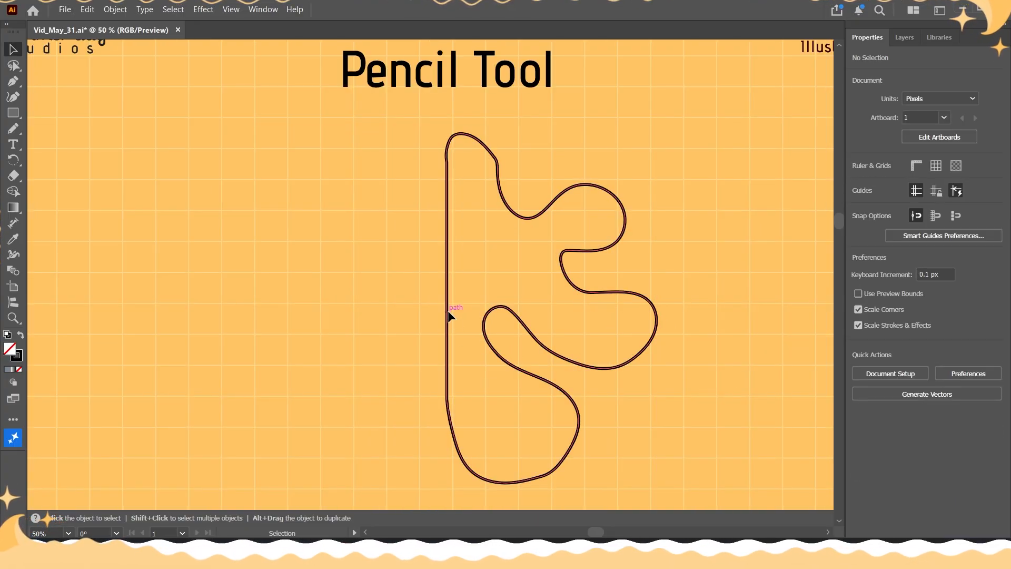
- Redraw the lower end of the selected path with the Pencil tool as two rounded lobes, making the shape about 705 px tall
left_click(10, 130)
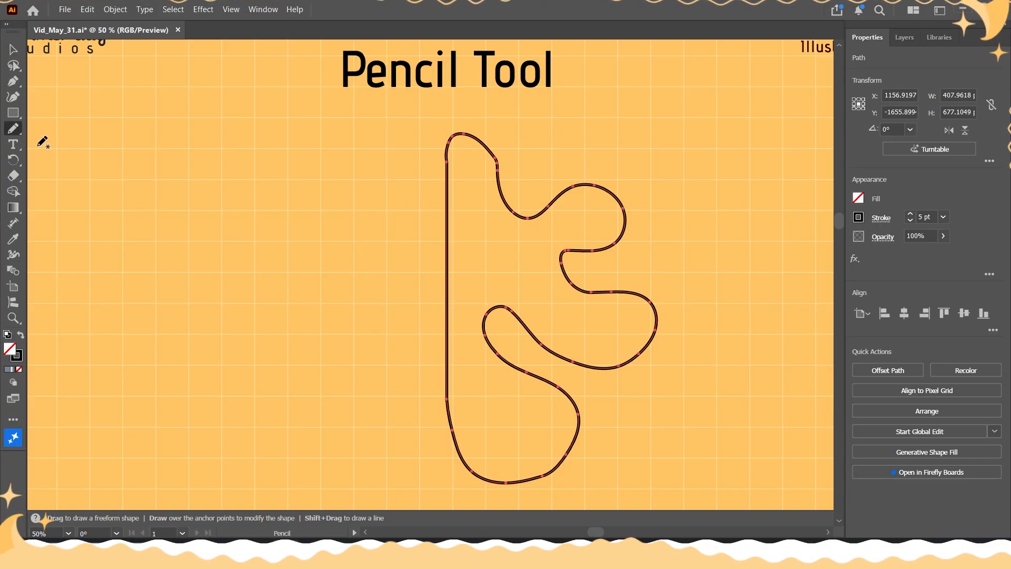
left_click_drag(454, 390, 414, 322)
scroll(420, 362, "up", 1)
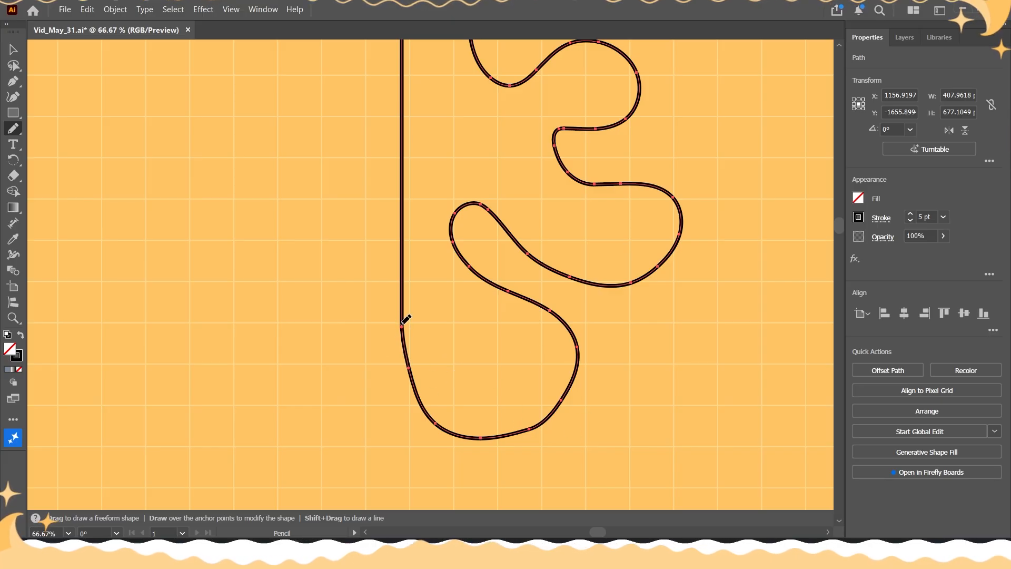
mouse_move(403, 325)
left_mouse_down()
mouse_move(417, 408)
mouse_move(476, 456)
mouse_move(528, 432)
mouse_move(526, 415)
mouse_move(556, 444)
mouse_move(589, 412)
mouse_move(580, 340)
left_mouse_up()
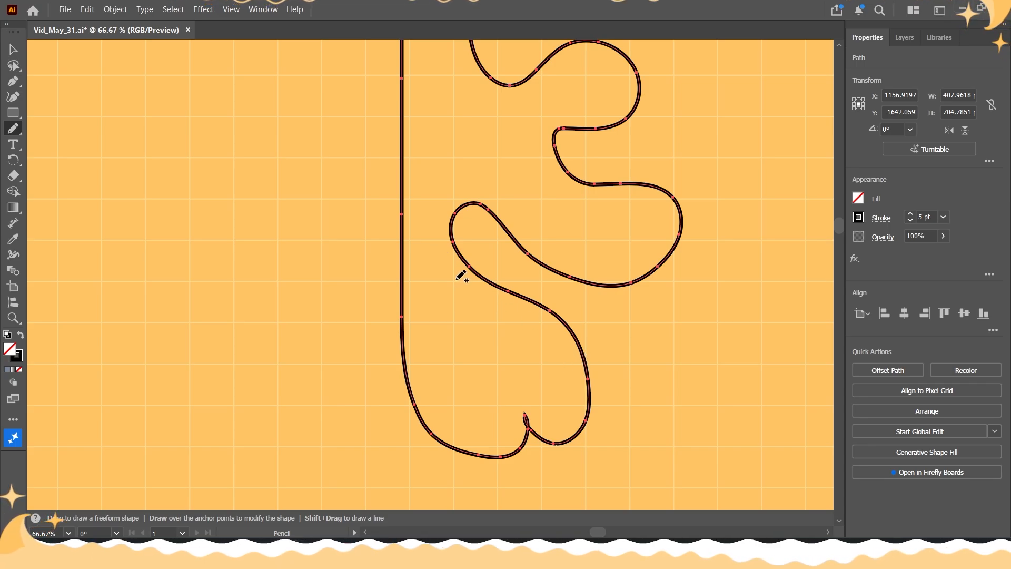
- Try a Pencil stroke from the selected path's inner loop across to its straight edge, inspect the junction, and undo the stroke
scroll(453, 367, "up", 3)
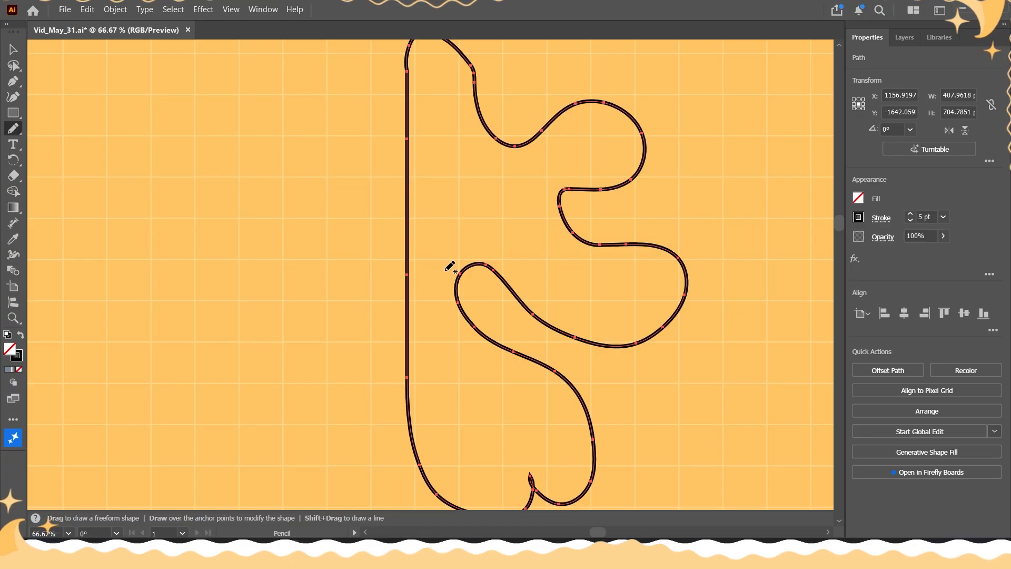
mouse_move(462, 270)
left_mouse_down()
mouse_move(446, 284)
mouse_move(404, 280)
left_mouse_up()
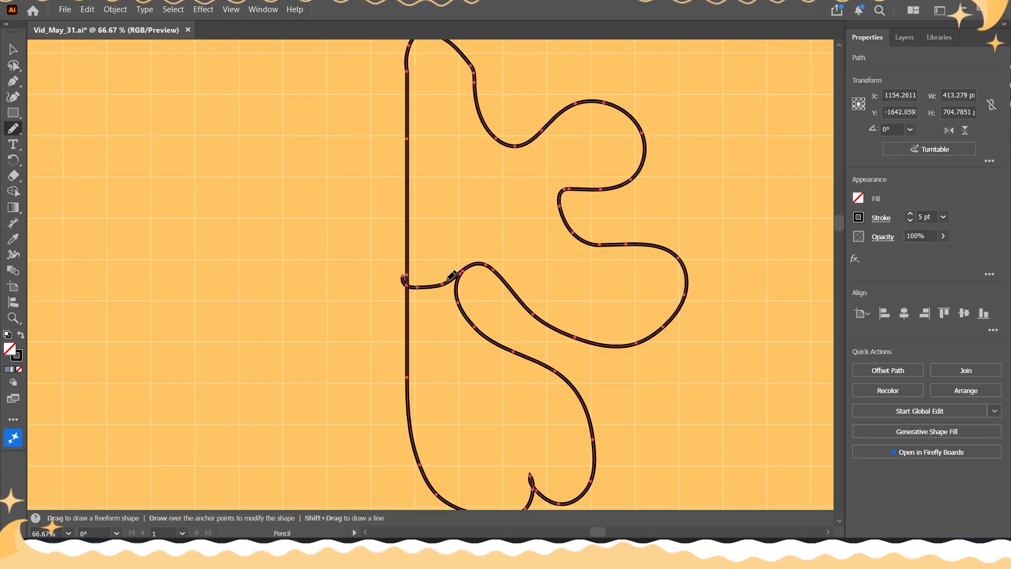
scroll(445, 282, "up", 2)
scroll(478, 254, "up", 2)
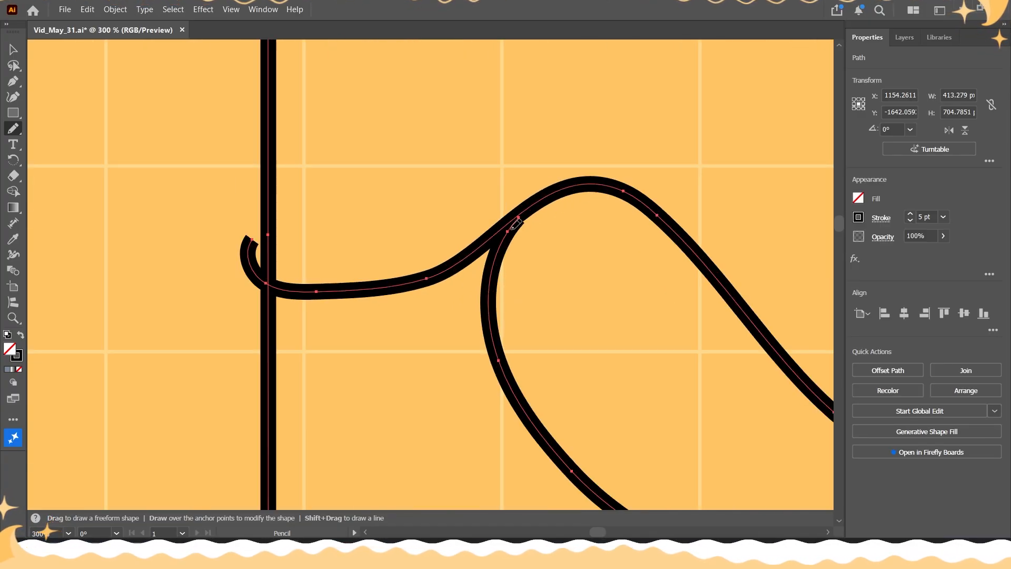
scroll(478, 257, "down", 1)
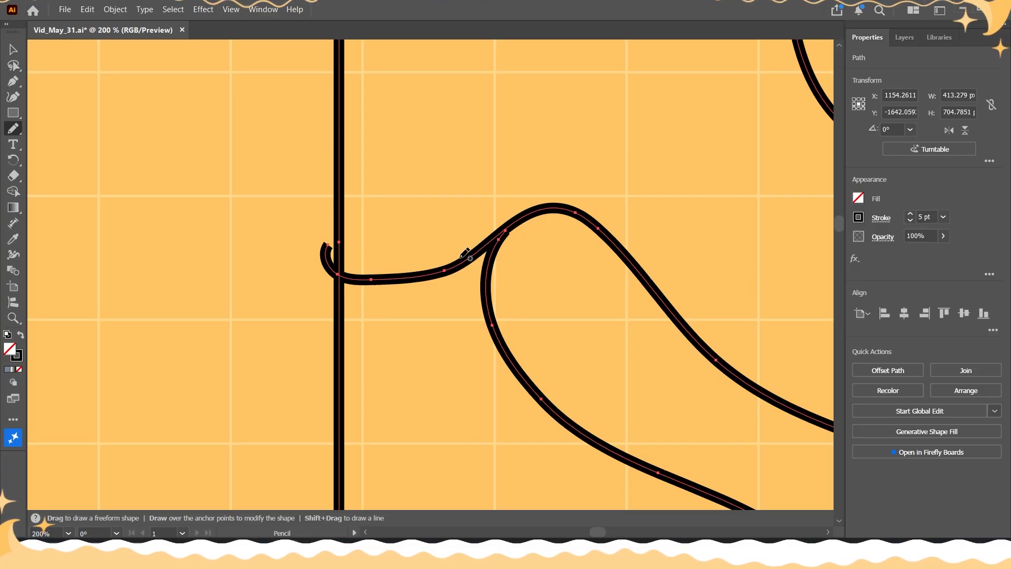
key("ctrl+z")
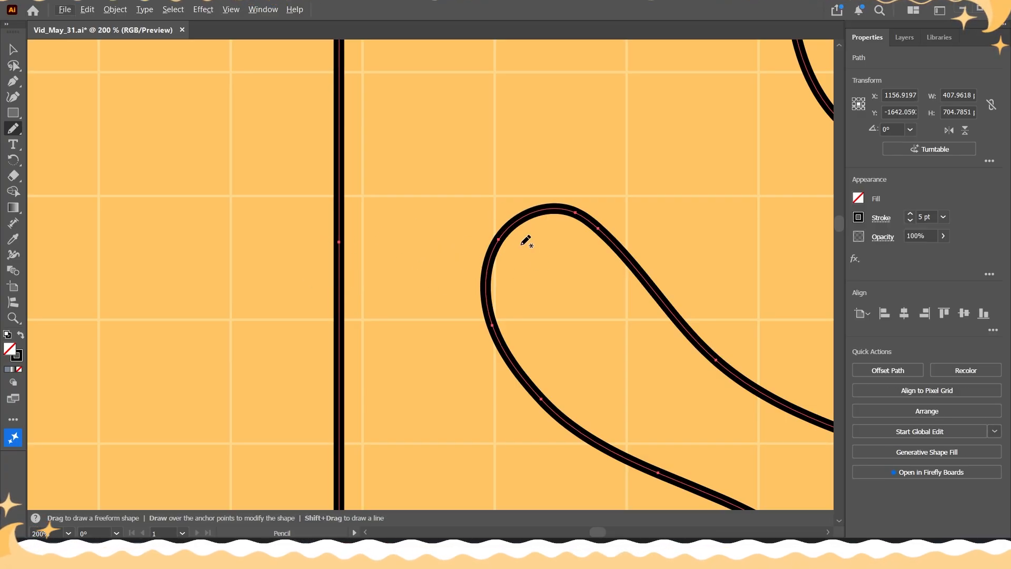
- Try a Pencil stroke from the straight edge to the inner loop to cut off the shape's lower section, and undo it
mouse_move(340, 236)
left_mouse_down()
mouse_move(350, 267)
mouse_move(452, 270)
mouse_move(507, 228)
left_mouse_up()
scroll(422, 411, "down", 3)
left_click_drag(424, 413, 422, 412)
scroll(443, 335, "down", 1)
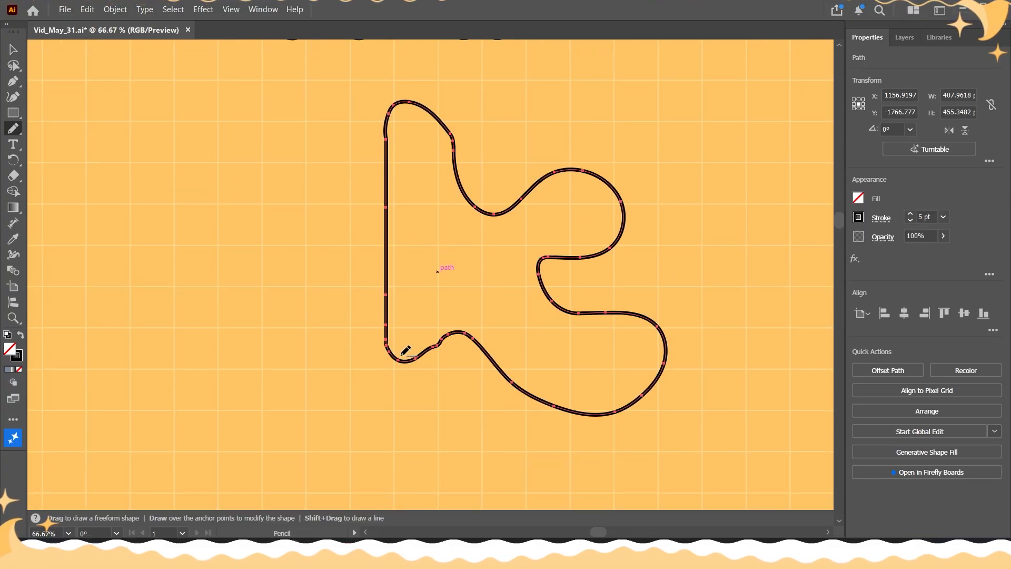
left_click_drag(407, 354, 382, 362)
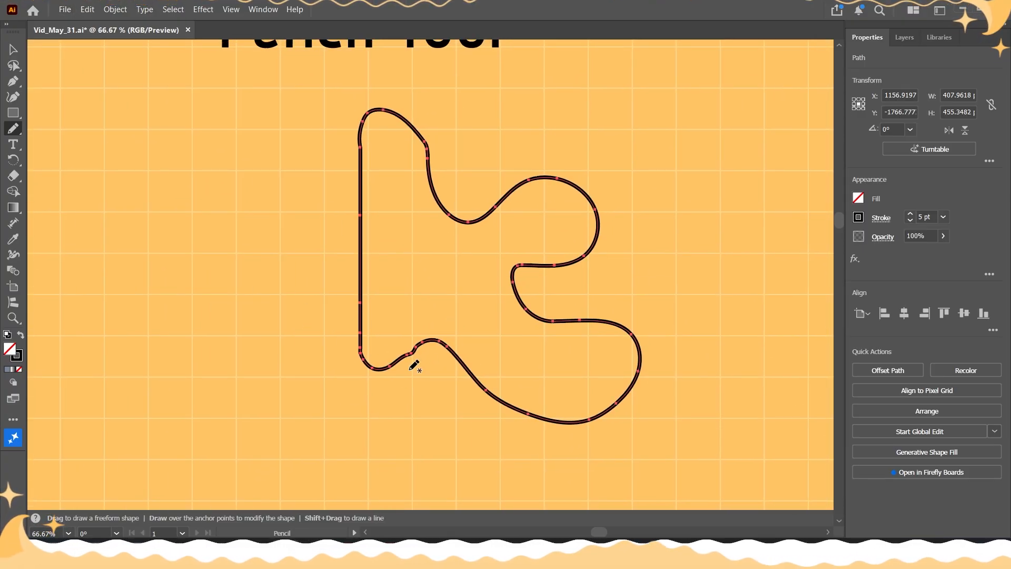
scroll(384, 378, "up", 1)
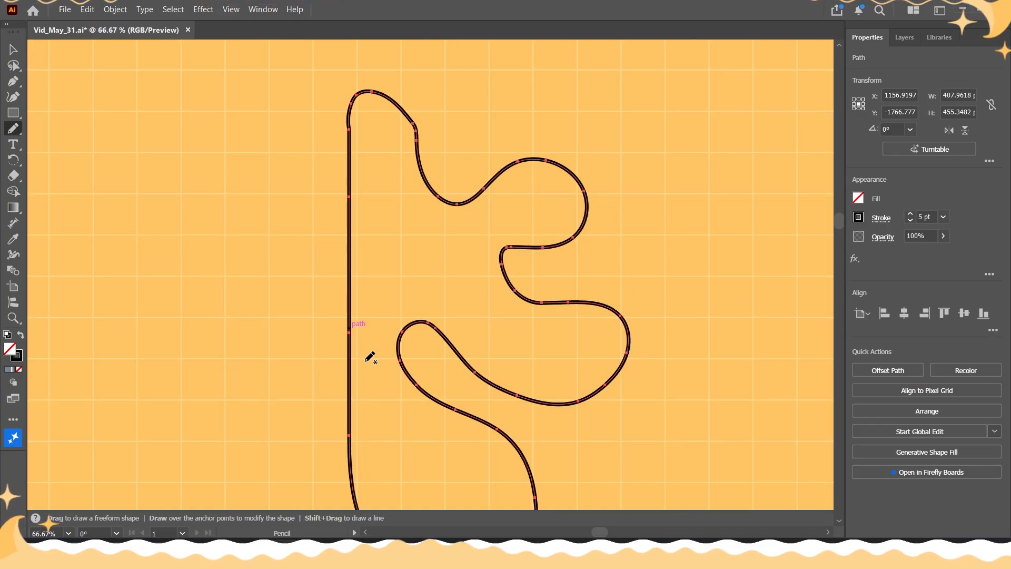
- Rotate the closed shape 90° so its straight edge lies along the bottom, and deselect it
scroll(371, 358, "down", 2)
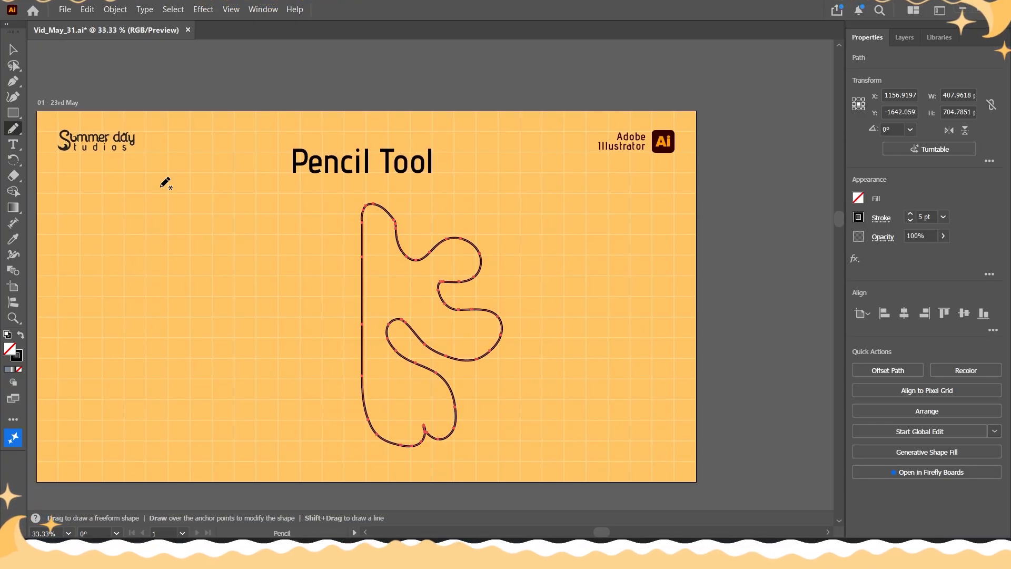
left_click(17, 53)
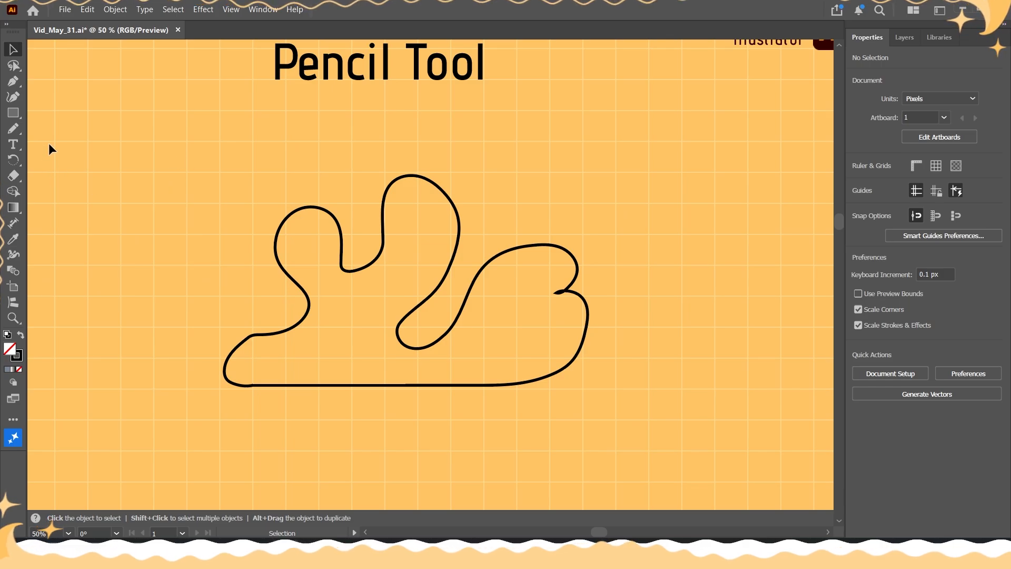
- Set the Pencil tool's fidelity to fully Accurate, draw a test stroke about 704 px wide above the shape, and undo it
double_click(13, 129)
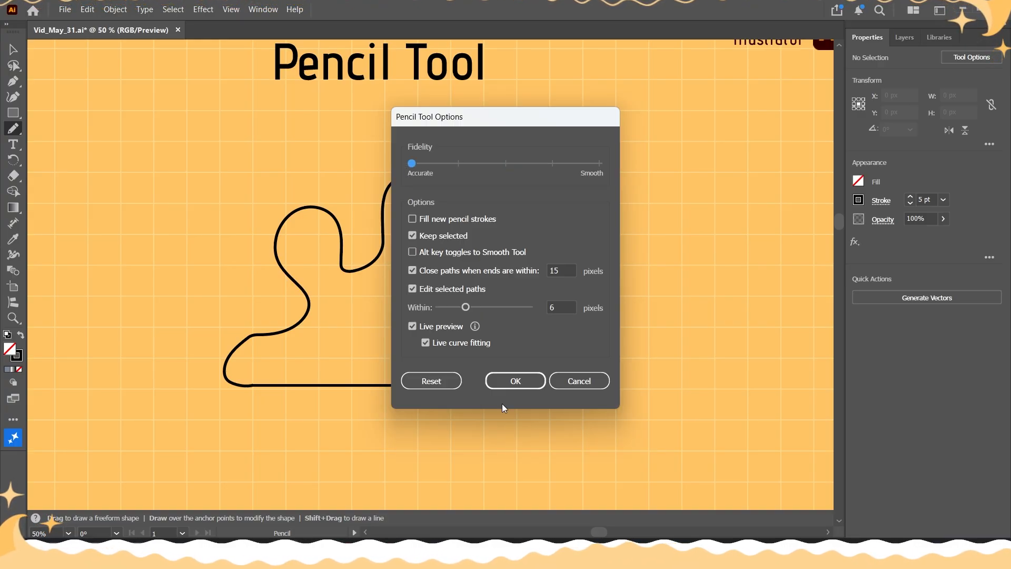
left_click(513, 381)
mouse_move(149, 218)
left_mouse_down()
mouse_move(181, 233)
mouse_move(242, 184)
mouse_move(341, 140)
mouse_move(416, 131)
mouse_move(512, 154)
left_mouse_up()
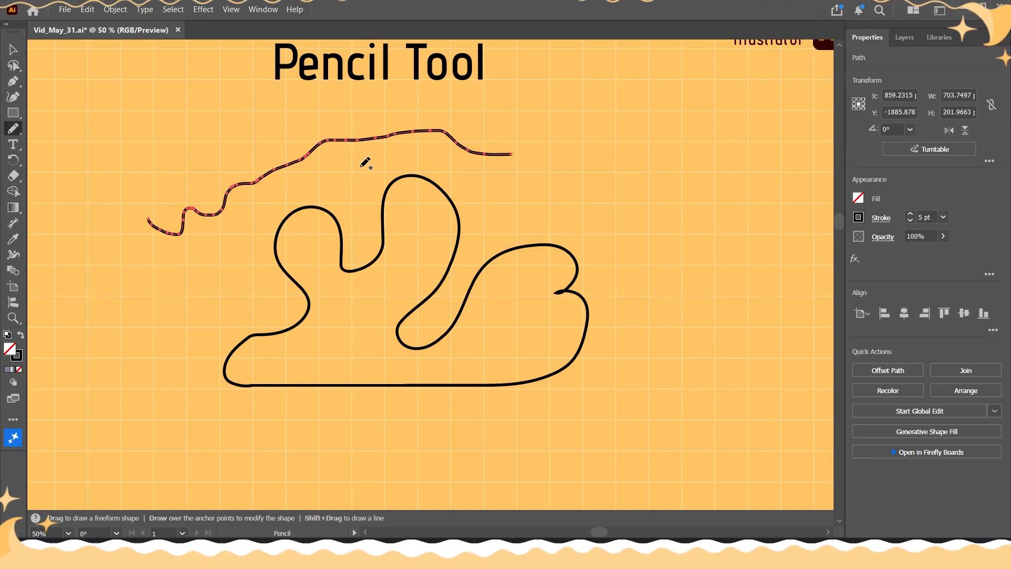
key("ctrl+z")
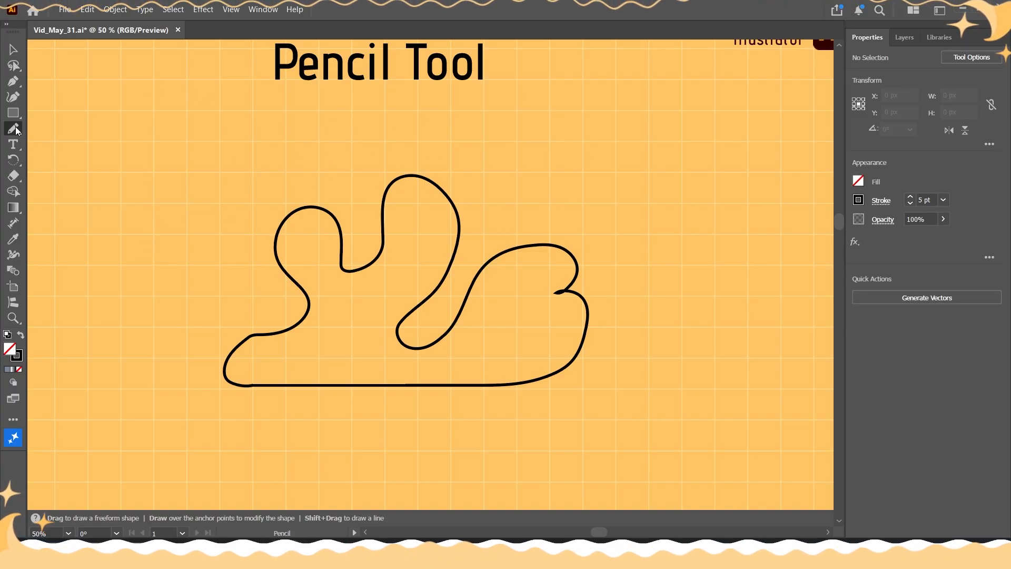
- Set the Pencil tool's fidelity to fully Smooth, draw a test stroke about 943 px wide above the shape, and delete it
key("Return")
left_click(509, 378)
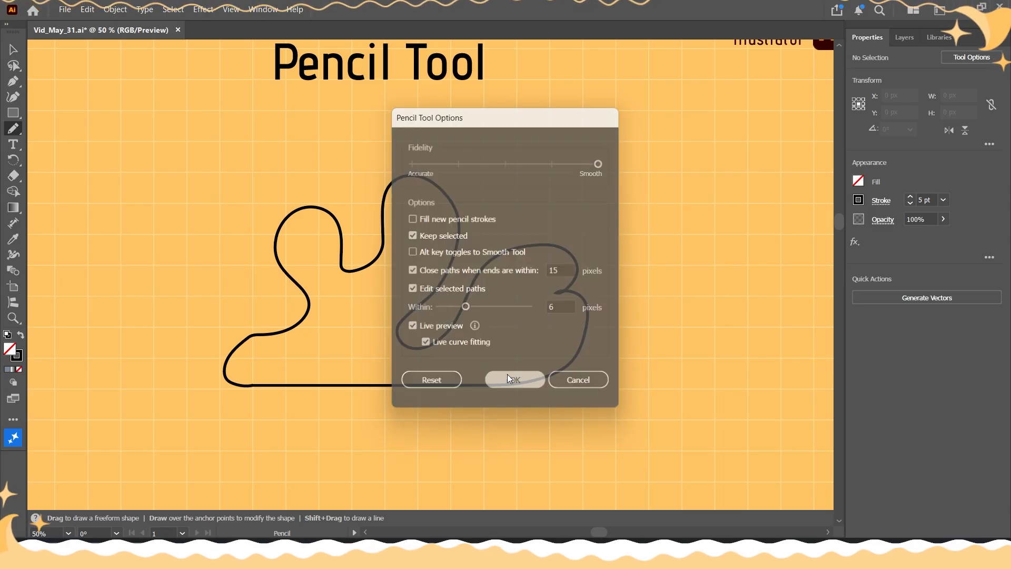
mouse_move(195, 209)
left_mouse_down()
mouse_move(418, 125)
mouse_move(648, 242)
mouse_move(680, 280)
left_mouse_up()
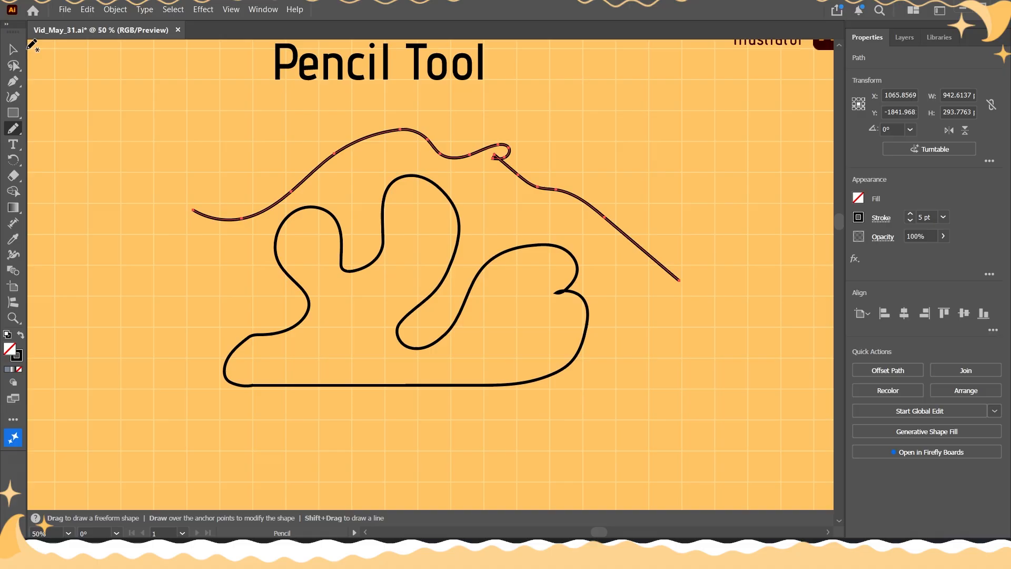
left_click(13, 49)
left_click(82, 270)
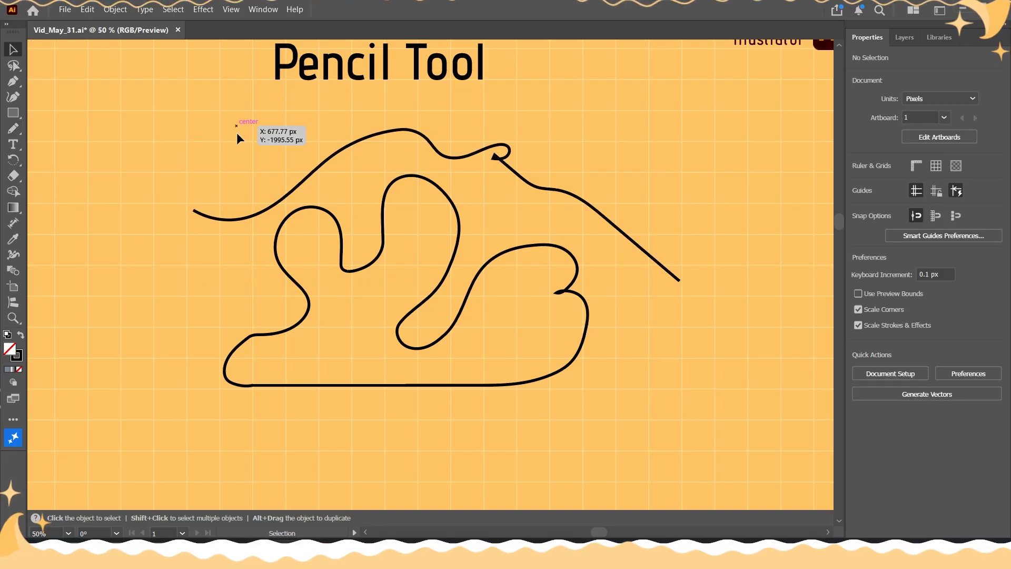
left_click(390, 176)
key("Delete")
- Set the Pencil tool's fidelity midway between Accurate and Smooth, draw a freehand test stroke beside the shape, and undo it
double_click(13, 128)
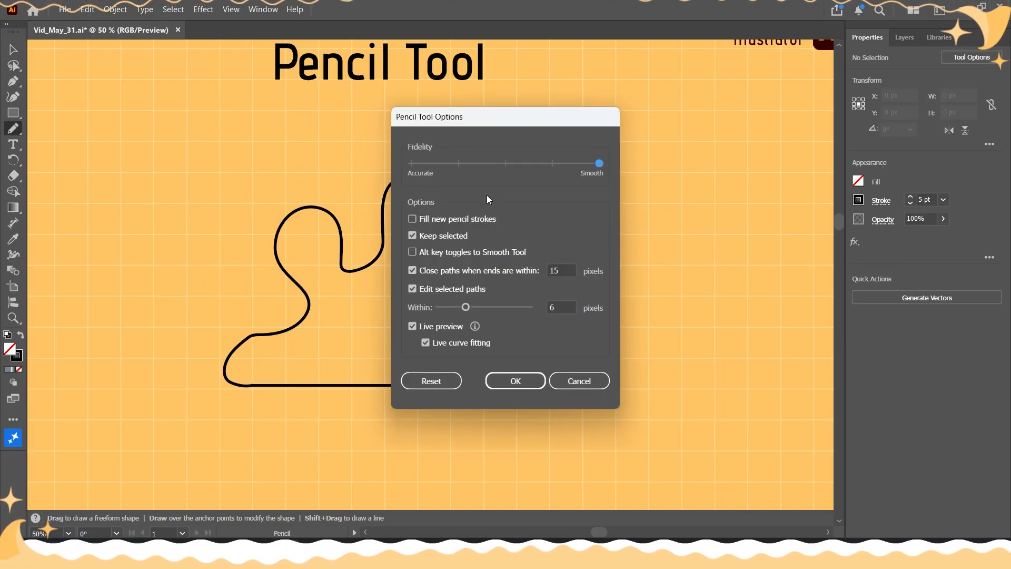
left_click(505, 164)
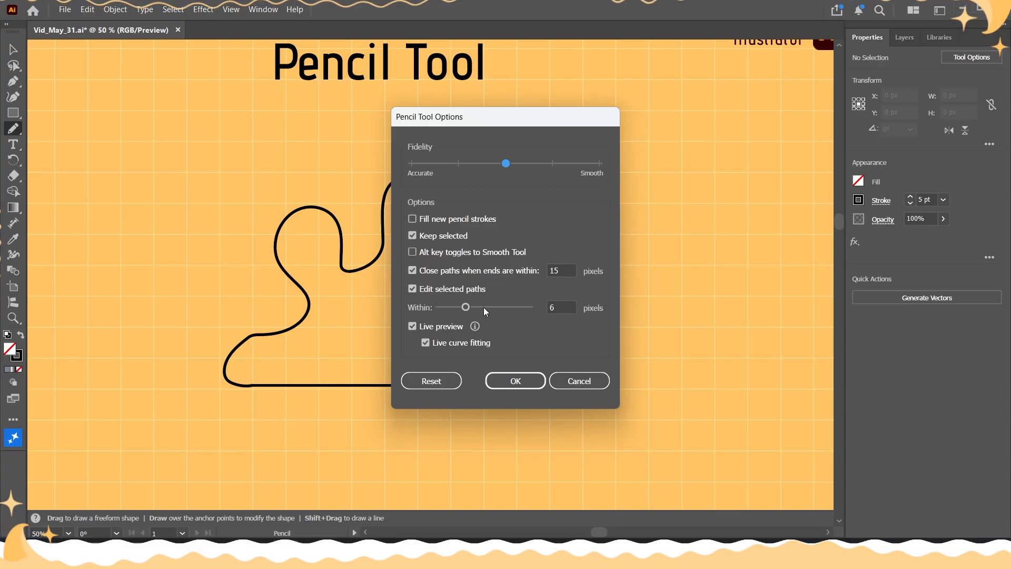
left_click(561, 306)
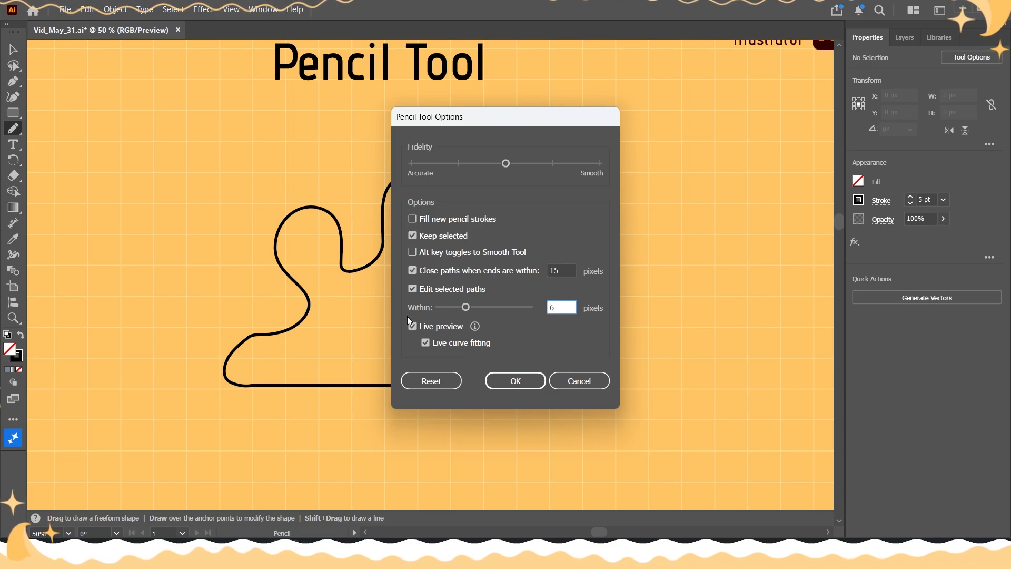
left_click(515, 380)
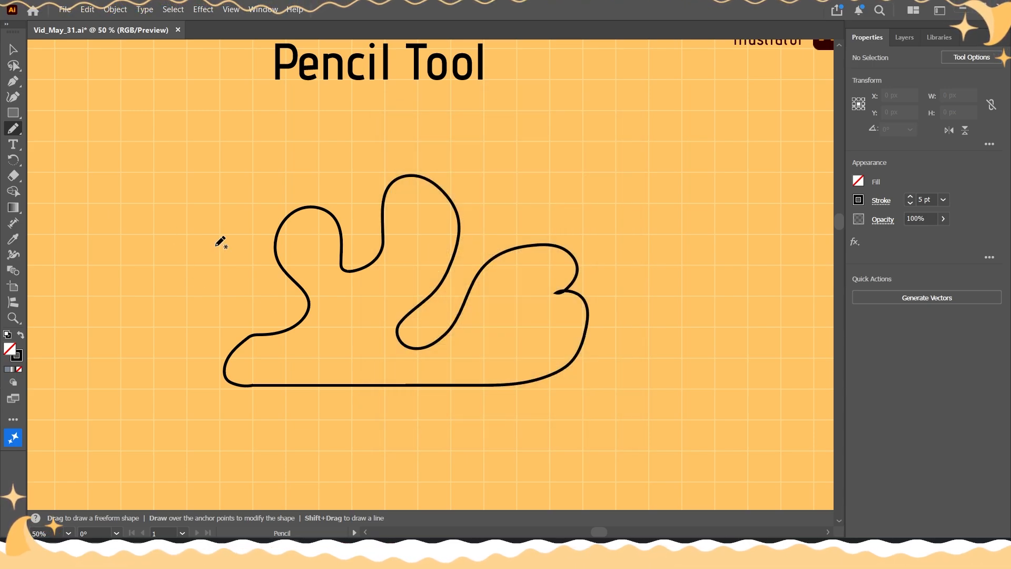
mouse_move(192, 266)
left_mouse_down()
mouse_move(244, 186)
mouse_move(317, 158)
mouse_move(408, 157)
mouse_move(580, 219)
mouse_move(654, 375)
mouse_move(484, 408)
mouse_move(184, 316)
left_mouse_up()
key("ctrl+z")
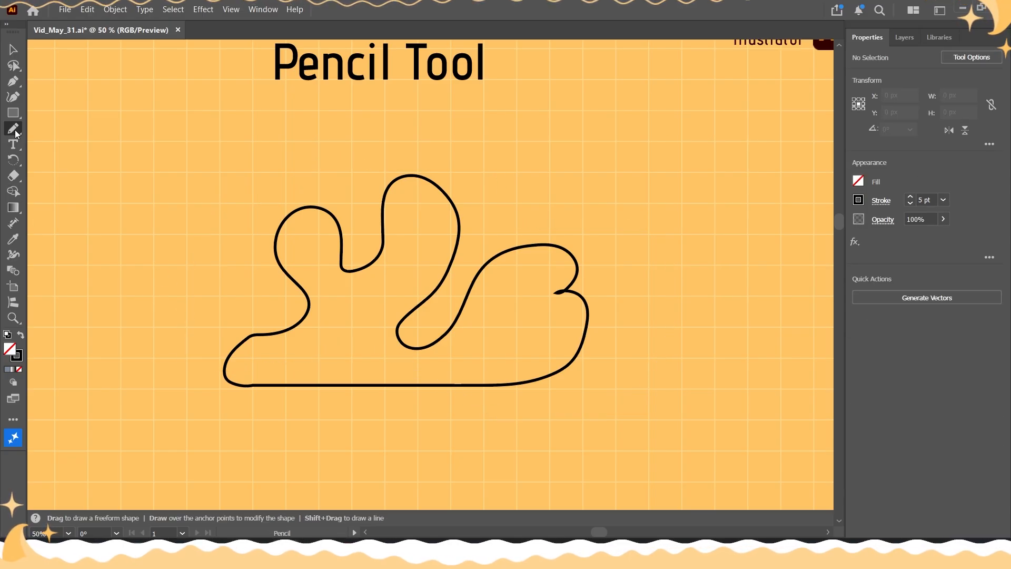
- Turn off the Pencil tool's Live preview, draw a freehand test stroke about 692 px wide around the shape, and undo it
double_click(13, 129)
key("Return")
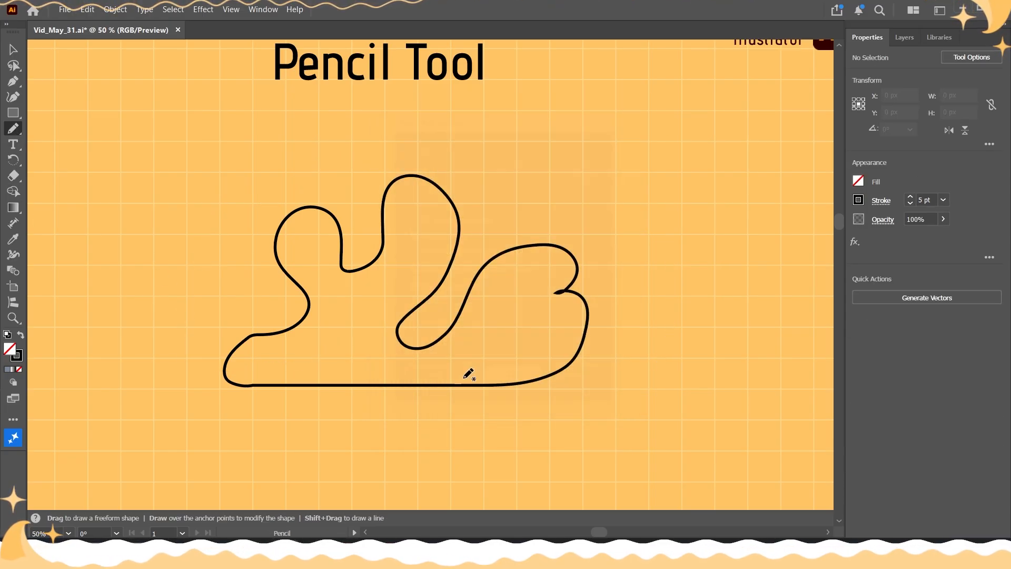
mouse_move(322, 146)
left_mouse_down()
mouse_move(436, 146)
mouse_move(592, 207)
mouse_move(681, 271)
mouse_move(661, 342)
mouse_move(670, 397)
mouse_move(589, 448)
left_mouse_up()
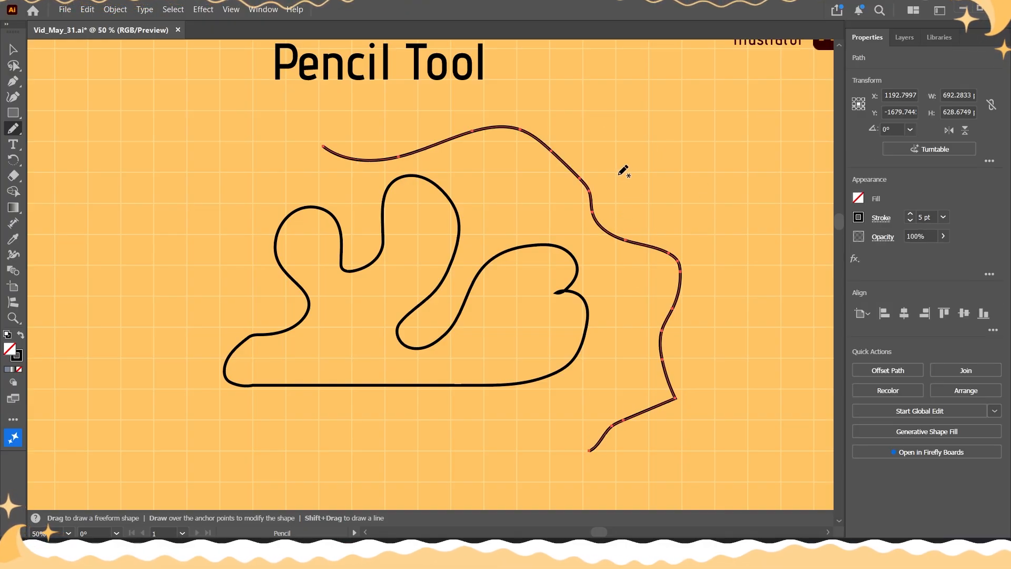
key("ctrl+z")
- Turn on Live preview and Live curve fitting in the Pencil tool options
double_click(13, 129)
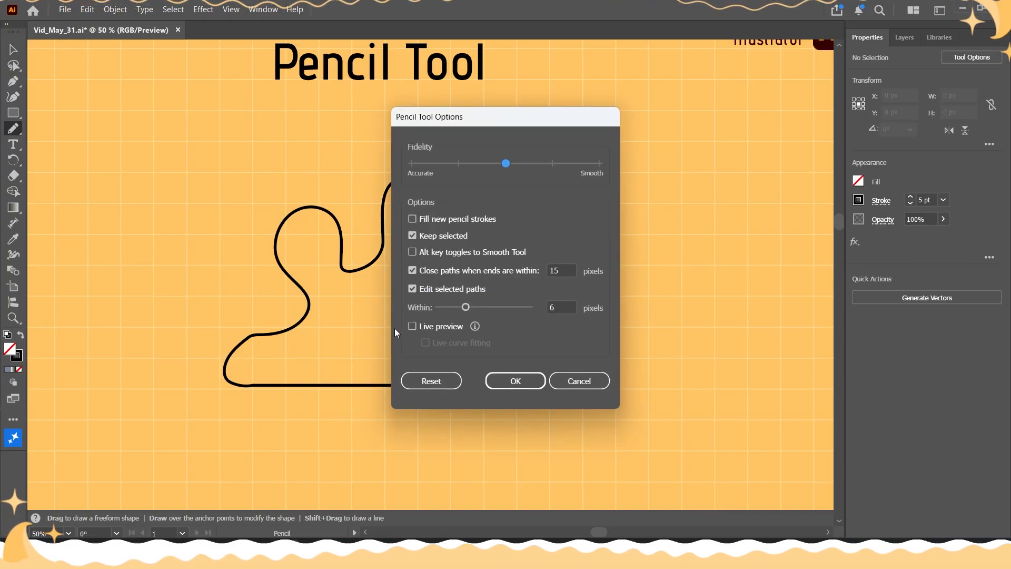
left_click(413, 326)
left_click(425, 343)
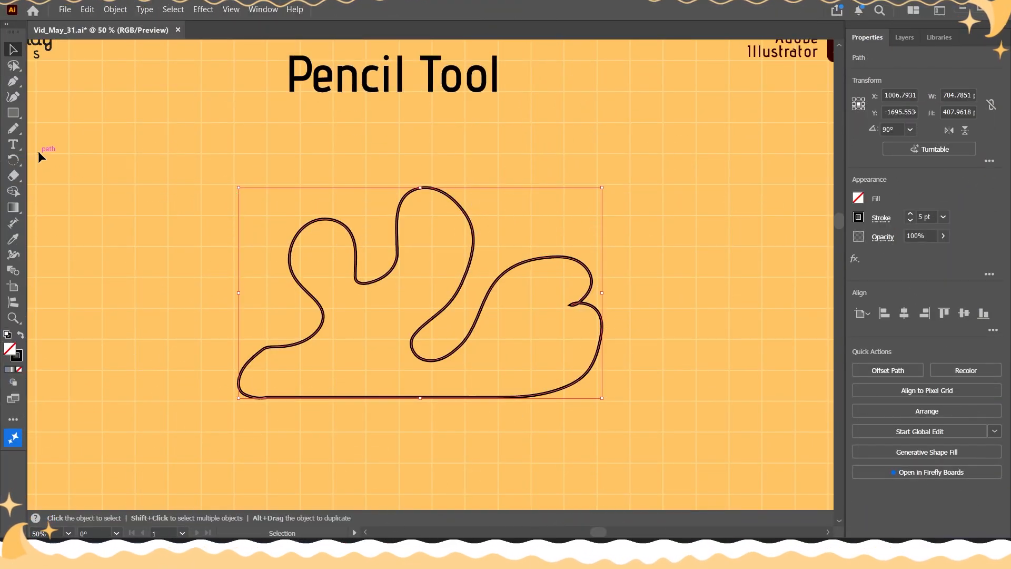
- Redraw the left side of the selected shape with the Pencil tool as a jagged, wavy edge from its lower left to the first upper bump
left_click(13, 128)
mouse_move(240, 379)
left_mouse_down()
mouse_move(262, 344)
mouse_move(316, 303)
mouse_move(279, 207)
mouse_move(336, 208)
mouse_move(353, 232)
mouse_move(351, 283)
left_mouse_up()
scroll(353, 280, "up", 4)
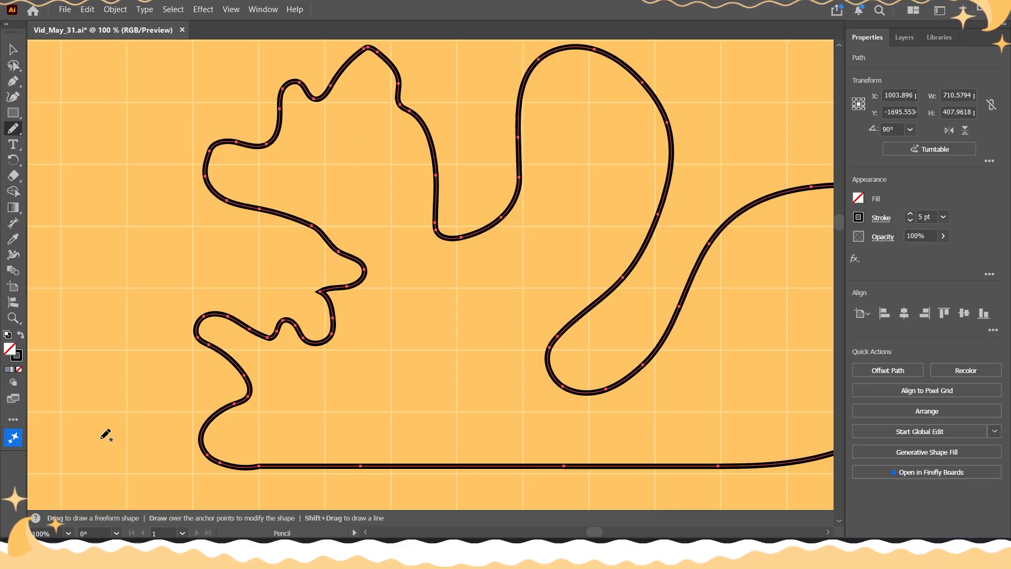
- Try smoothing the whole selected path slightly with the Smooth slider, and undo the smoothing
right_click(327, 291)
left_click(350, 277)
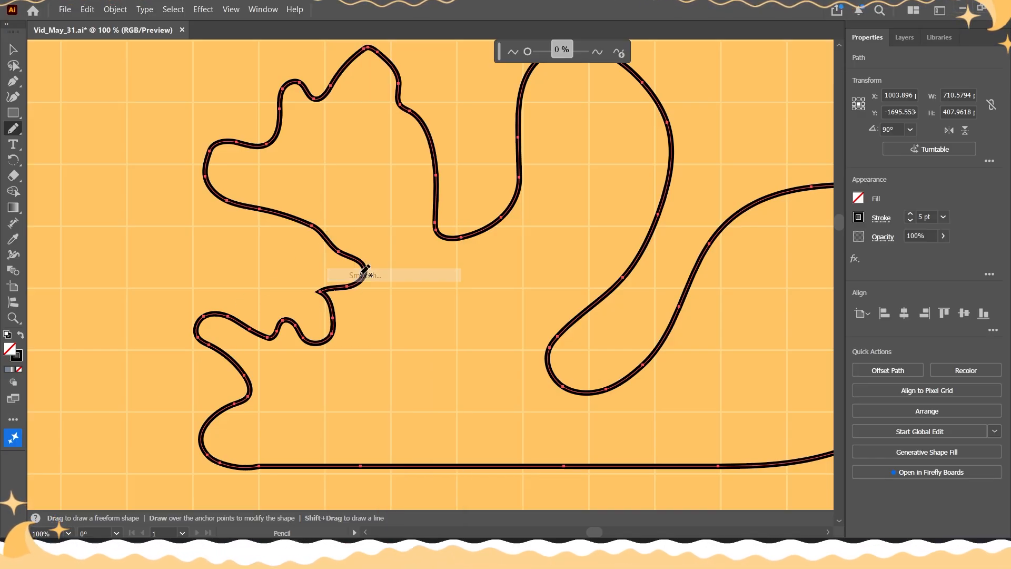
left_click_drag(528, 51, 548, 52)
key("ctrl+z")
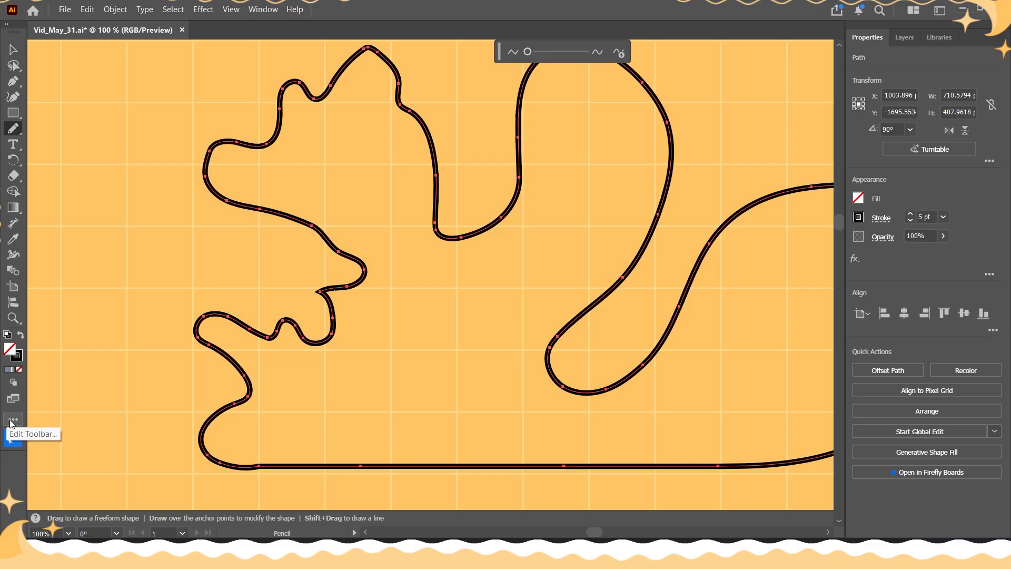
- Take the Smooth tool from the full tool set and brush it over the jagged notch on the shape's left side
left_click(12, 421)
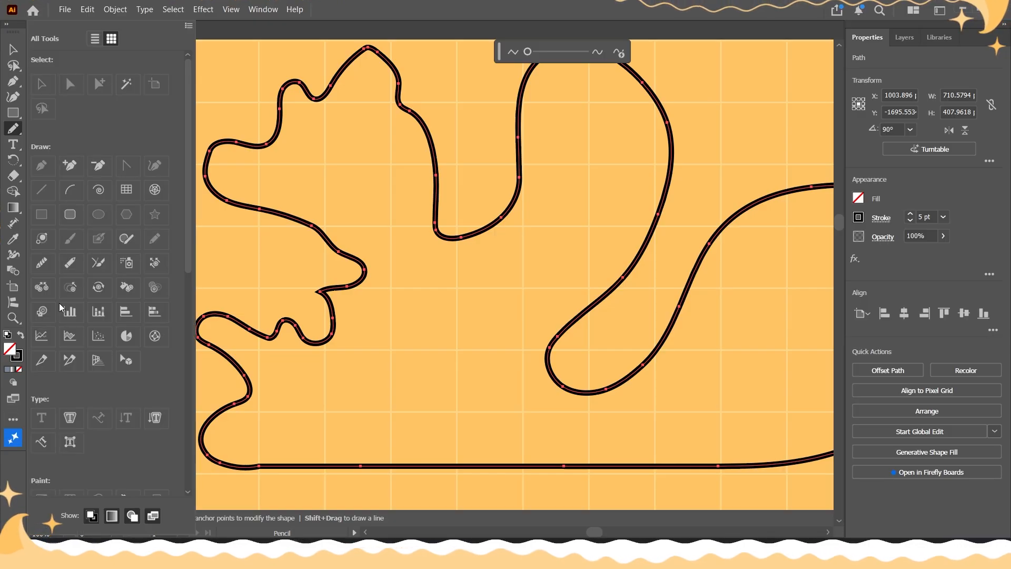
left_click(41, 264)
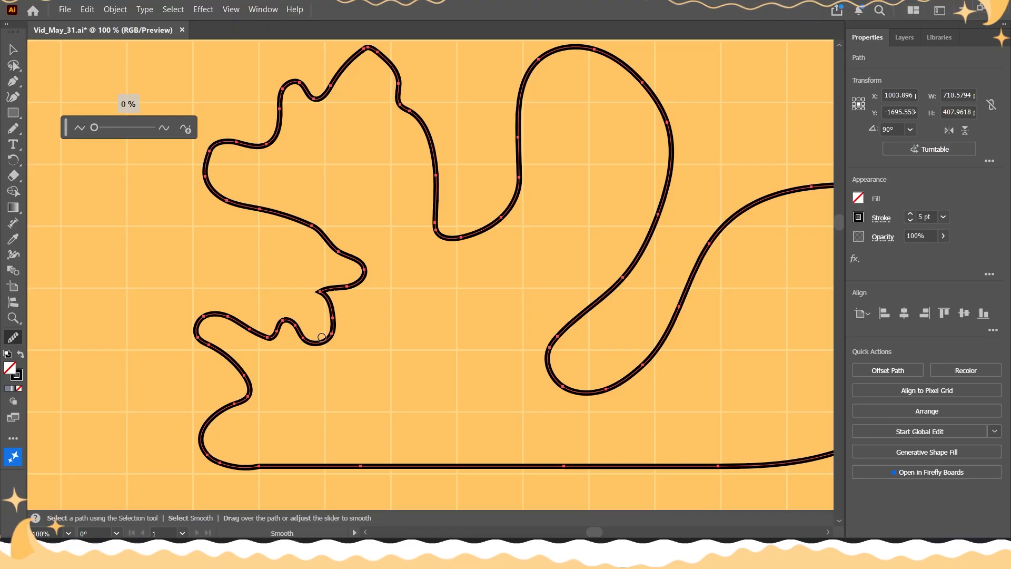
mouse_move(321, 337)
left_mouse_down()
mouse_move(329, 284)
mouse_move(357, 272)
mouse_move(338, 255)
left_mouse_up()
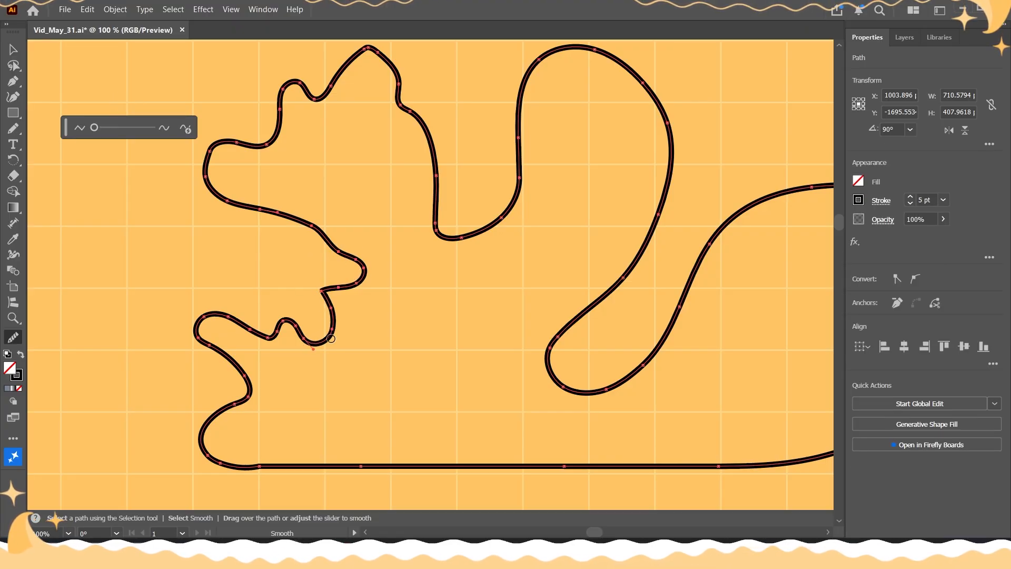
- Brush the Smooth tool over the outline's upper bumps, left notches, lower edge, right-hand lobe and the dip between the two peaks
mouse_move(331, 339)
left_mouse_down()
mouse_move(330, 304)
mouse_move(355, 280)
mouse_move(327, 294)
mouse_move(351, 284)
mouse_move(316, 230)
mouse_move(227, 199)
mouse_move(208, 159)
mouse_move(240, 136)
left_mouse_up()
mouse_move(279, 99)
left_mouse_down()
mouse_move(285, 122)
mouse_move(291, 91)
mouse_move(385, 53)
mouse_move(357, 59)
mouse_move(407, 103)
mouse_move(434, 158)
mouse_move(461, 263)
mouse_move(513, 213)
left_mouse_up()
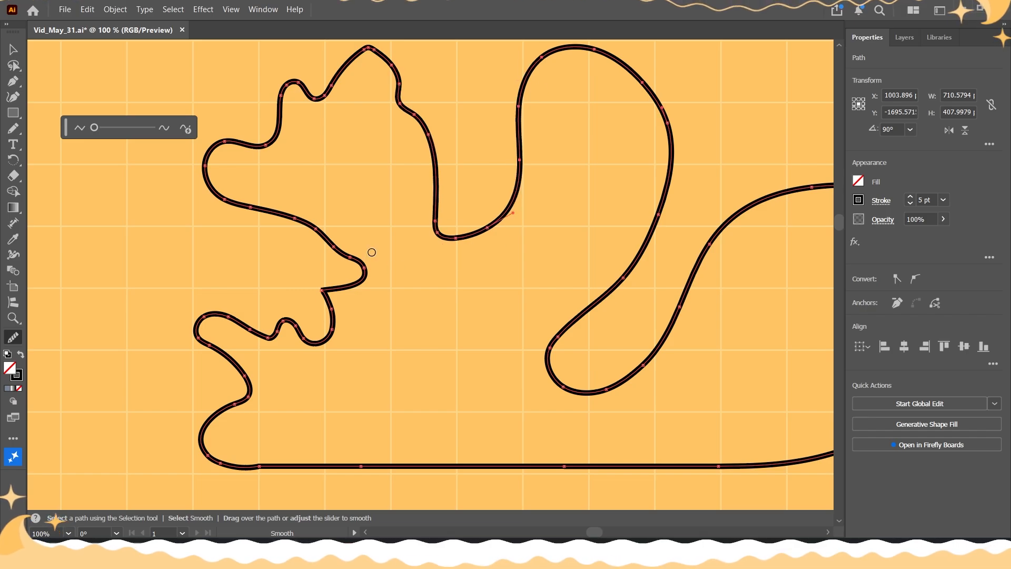
mouse_move(364, 282)
left_mouse_down()
mouse_move(279, 348)
mouse_move(192, 319)
mouse_move(205, 367)
mouse_move(203, 430)
mouse_move(282, 467)
left_mouse_up()
mouse_move(205, 457)
left_mouse_down()
mouse_move(234, 473)
mouse_move(465, 461)
mouse_move(674, 465)
left_mouse_up()
mouse_move(559, 333)
left_mouse_down()
mouse_move(584, 402)
mouse_move(682, 308)
left_mouse_up()
left_click_drag(686, 319, 672, 318)
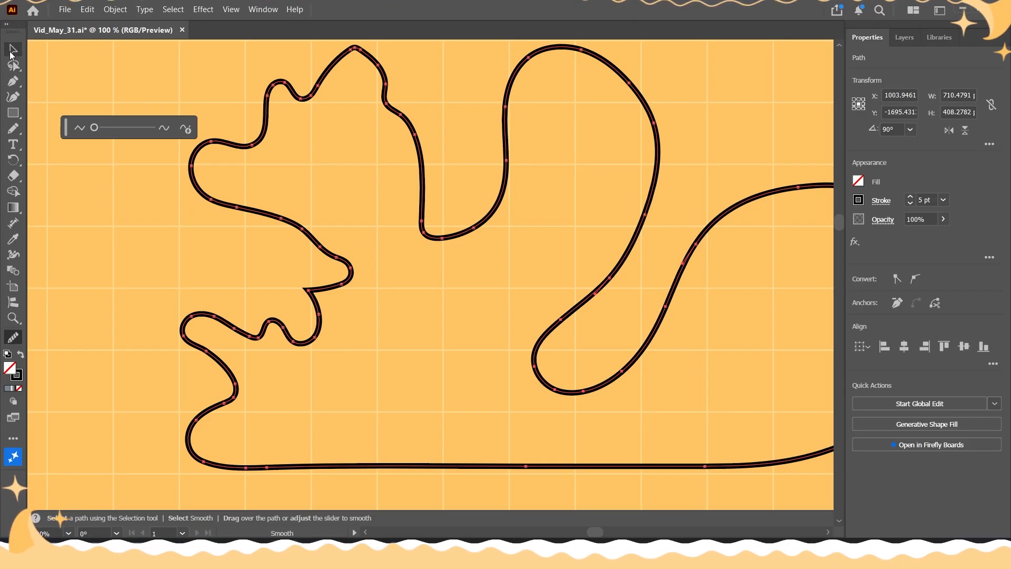
key("alt")
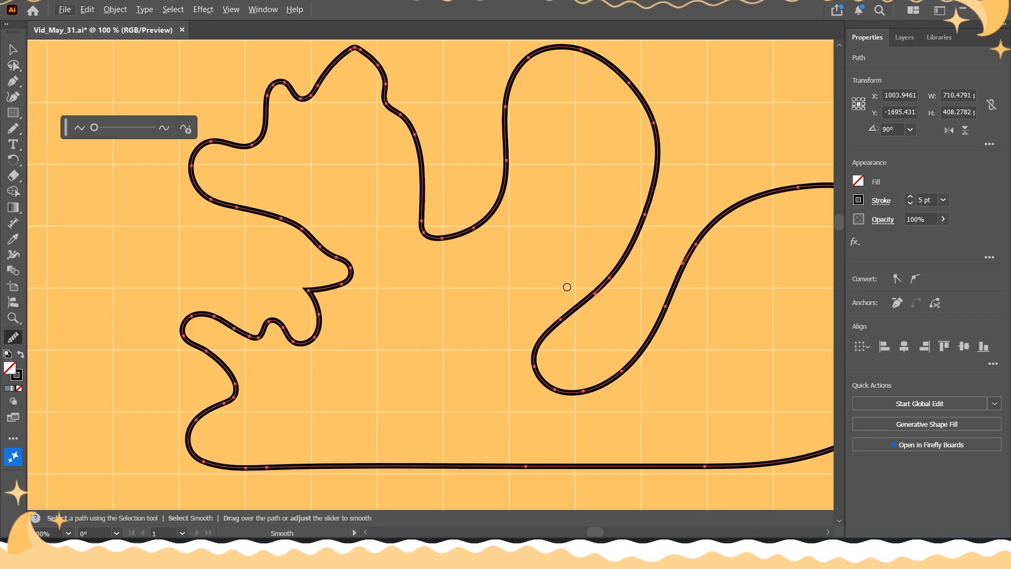
left_click_drag(567, 287, 554, 288)
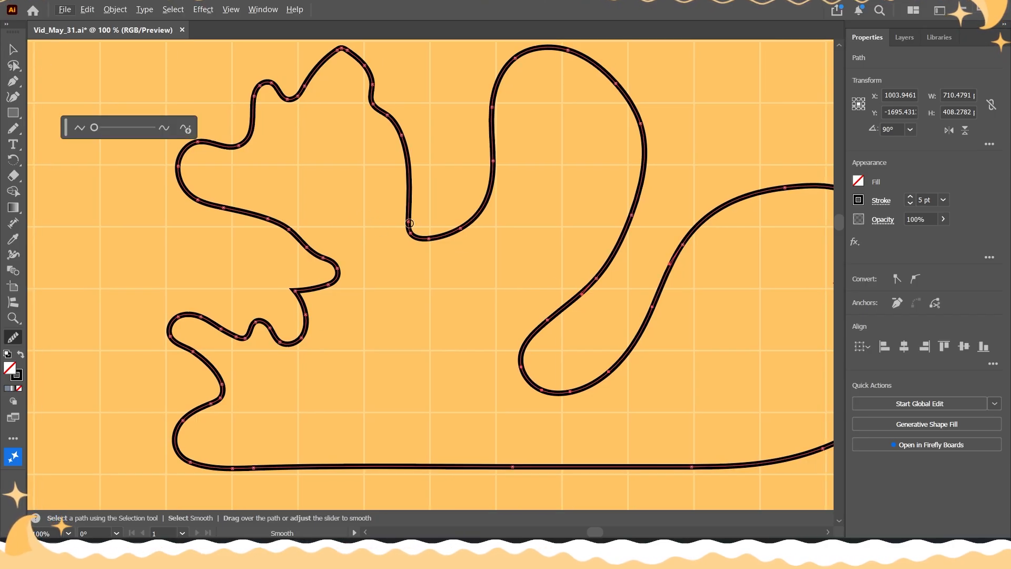
left_click_drag(410, 223, 490, 221)
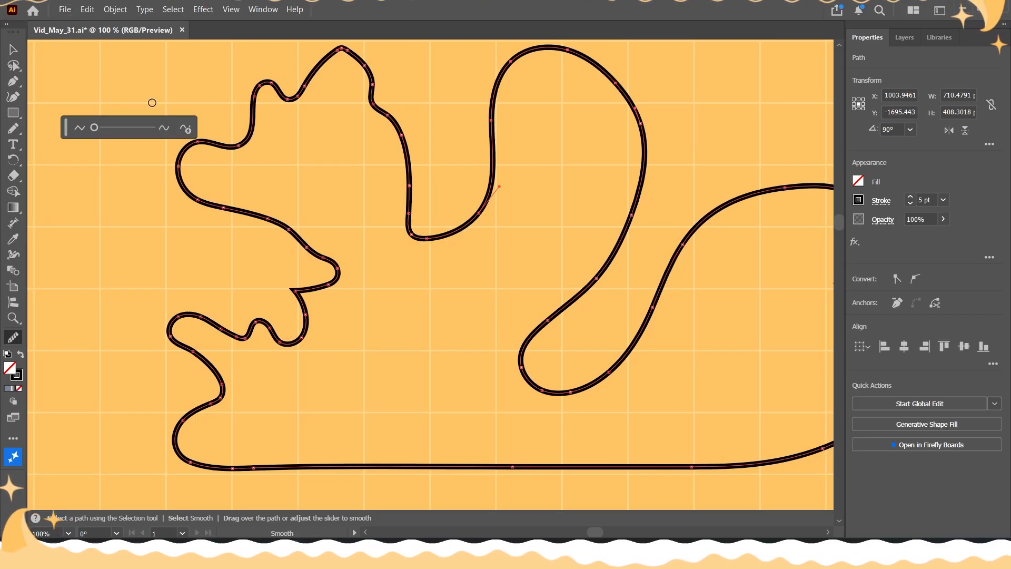
- Switch to the Selection tool and show the Brushes panel
left_click(13, 49)
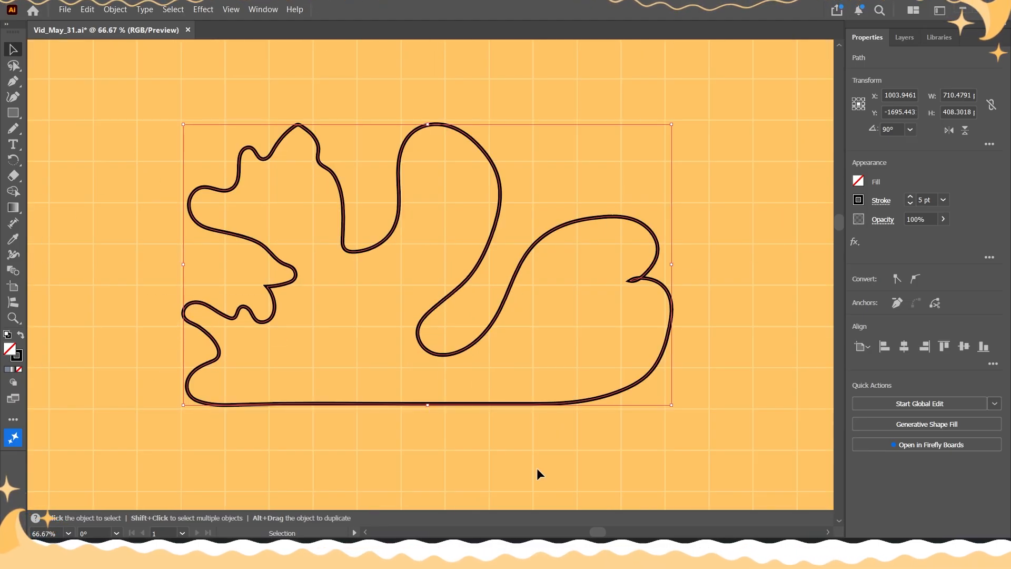
left_click(251, 11)
left_click(291, 291)
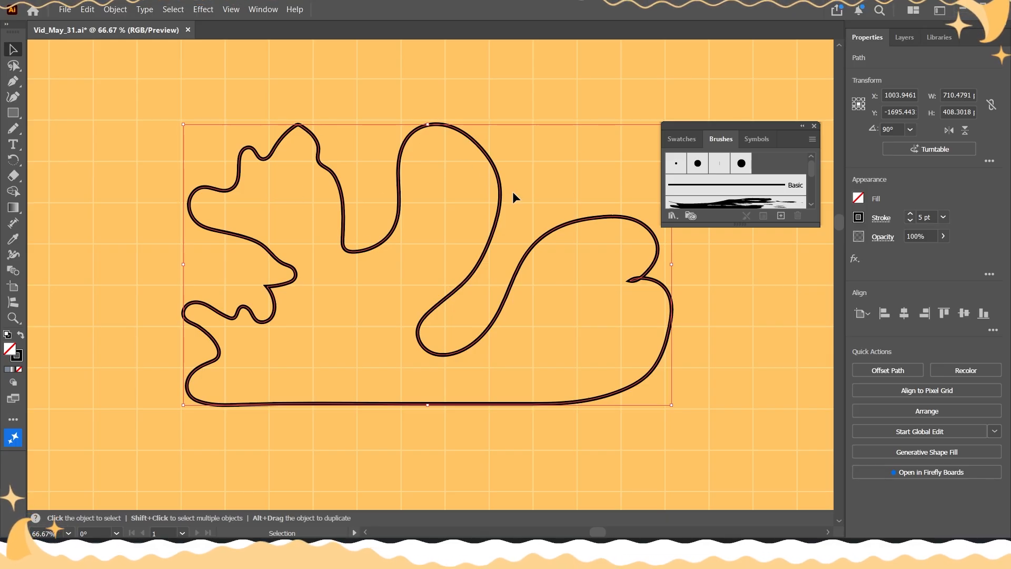
- Try several rough, dry-bristle art brushes on the selected outline's stroke
scroll(744, 198, "down", 3)
left_click(736, 193)
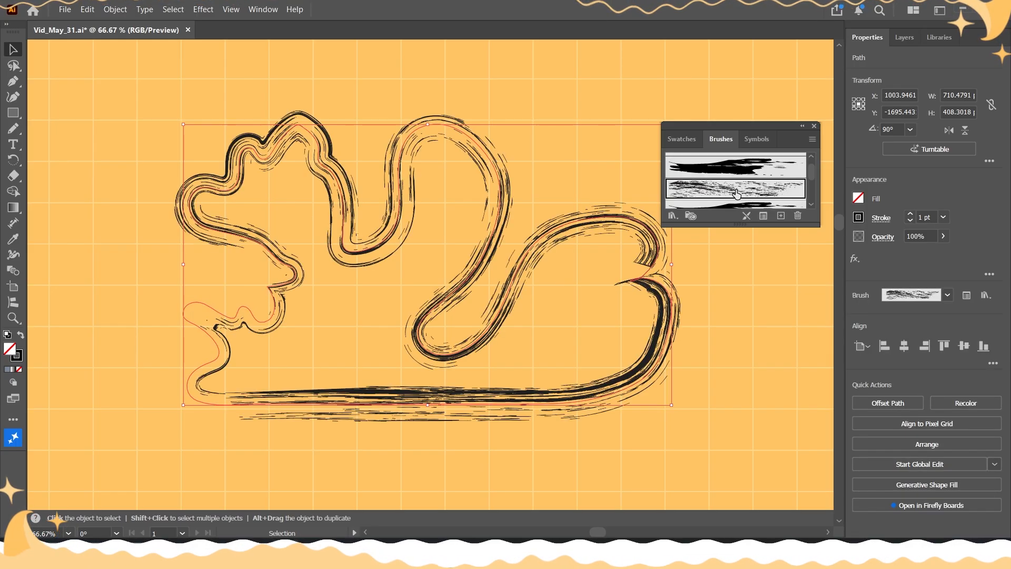
left_click(723, 166)
scroll(719, 172, "down", 1)
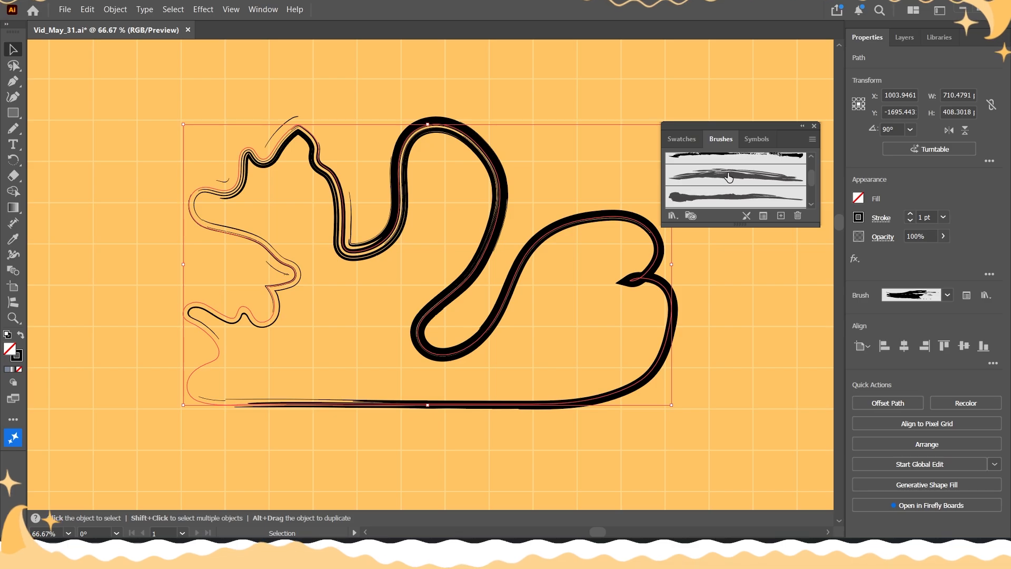
left_click(722, 199)
- Apply the tapered, fine-bristle art brush to the outline, deselect it and close the Brushes panel
left_click(726, 176)
left_click(770, 343)
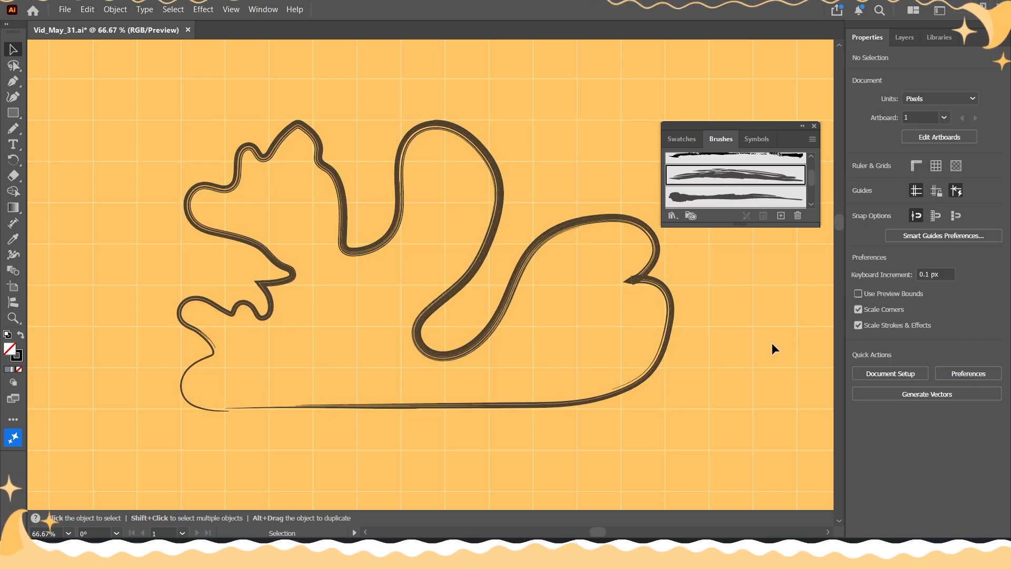
left_click(814, 125)
- Enlarge the brushed outline to about 1059 by 609 px, place it centrally beneath the Pencil Tool title and deselect it
scroll(545, 289, "down", 1)
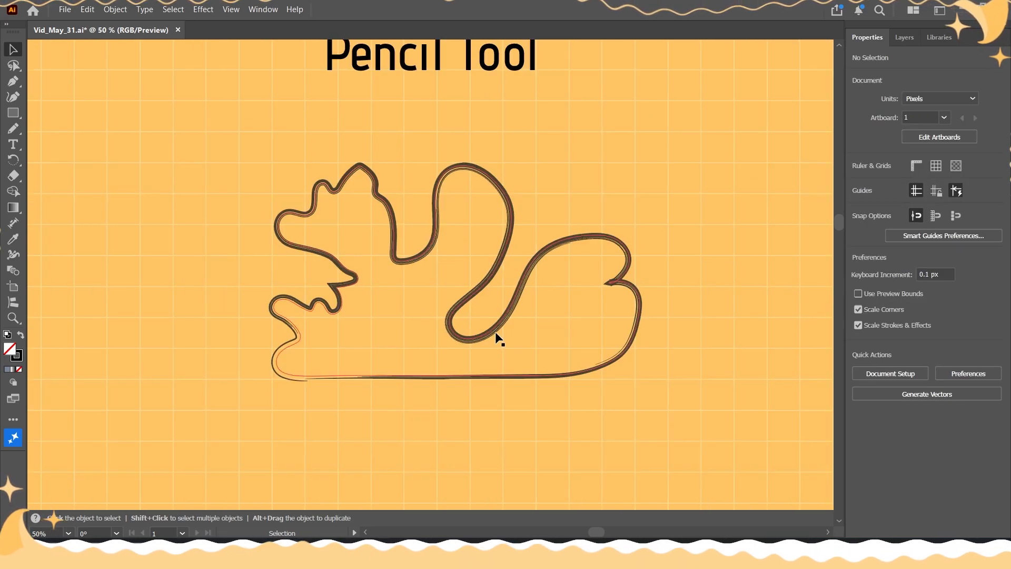
mouse_move(479, 343)
left_mouse_down()
mouse_move(471, 330)
mouse_move(451, 399)
mouse_move(452, 384)
left_mouse_up()
left_click(468, 327)
scroll(467, 325, "down", 1)
left_click(459, 404)
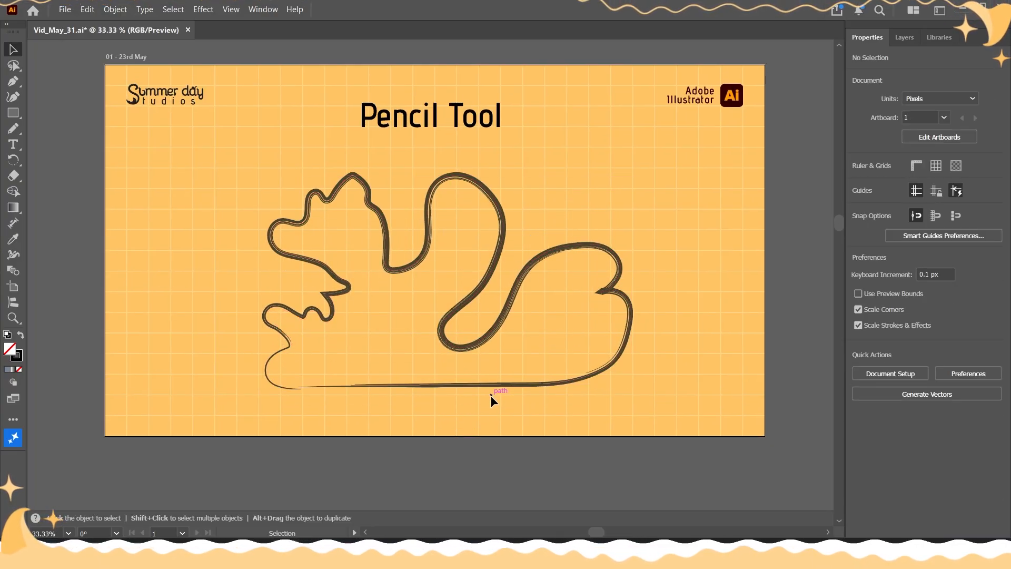
- Select the brushed outline and show the drawing tools grouped with the Pencil tool
left_click(448, 317)
left_click(13, 129)
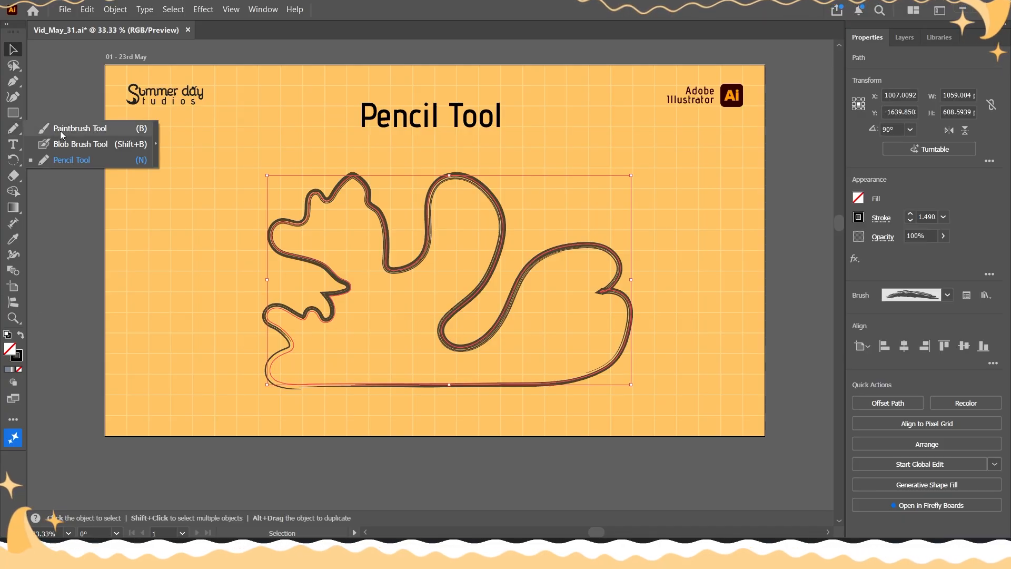